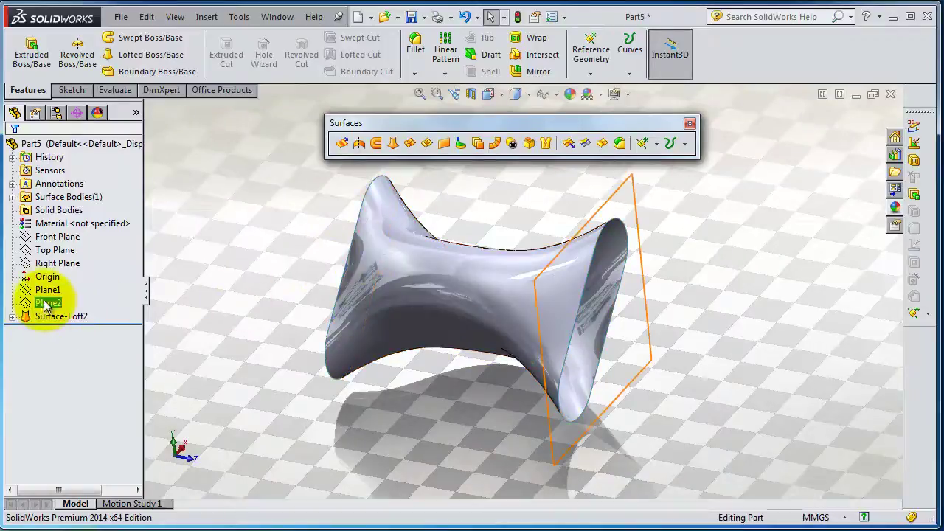
- Delete the Surface-Loft2 feature while keeping its three profile sketches
left_click(265, 248)
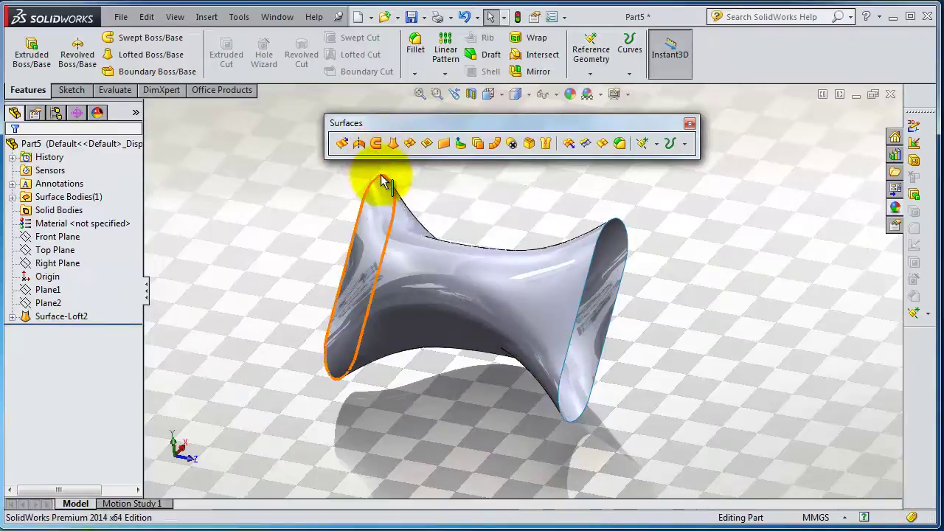
middle_click_drag(632, 295, 550, 282)
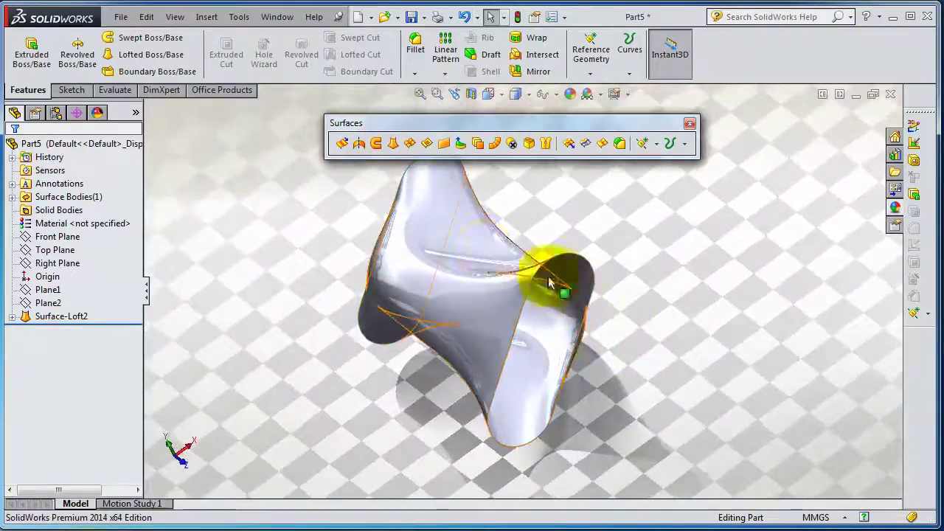
middle_click_drag(479, 245, 621, 250)
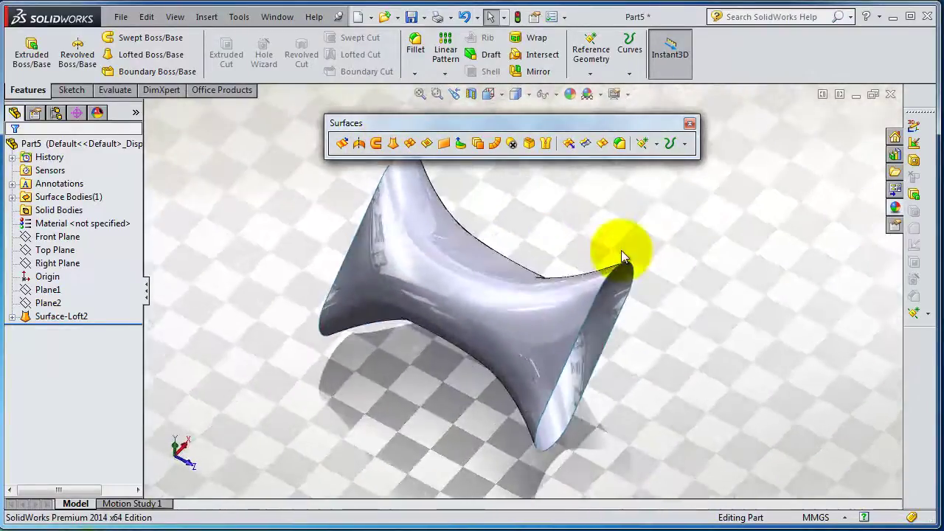
left_click(61, 316)
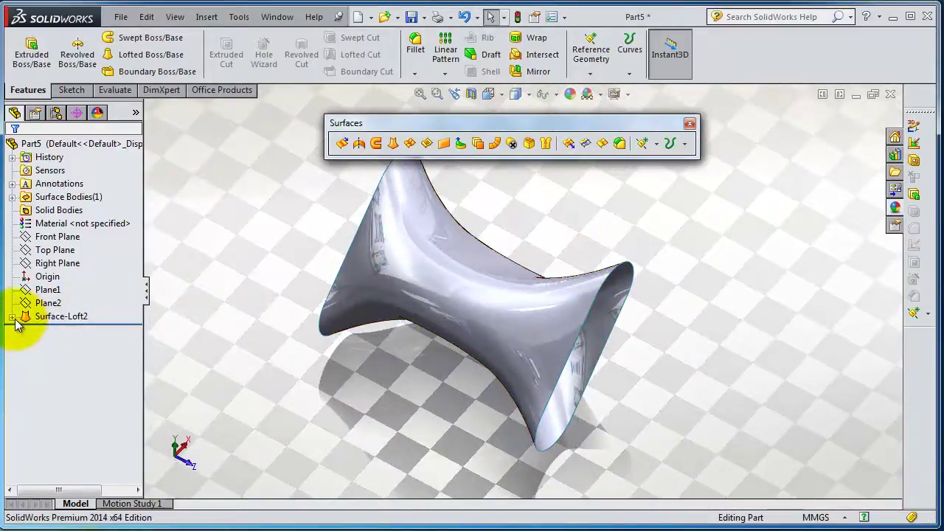
left_click(13, 317)
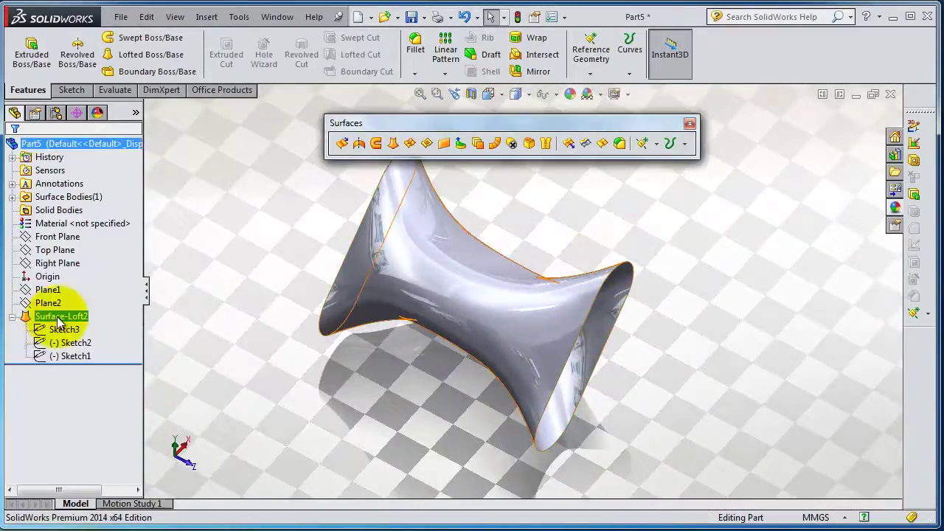
left_click(44, 316)
right_click(59, 318)
left_click(97, 385)
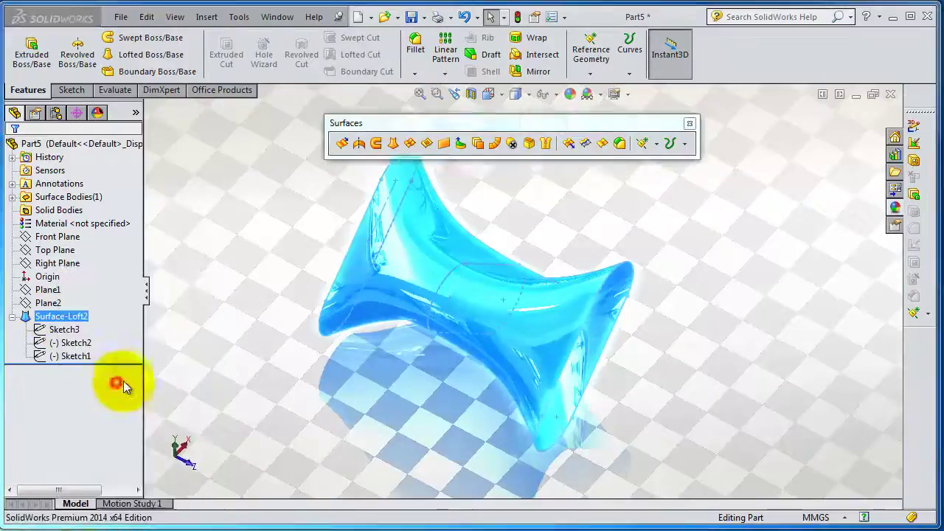
left_click(582, 149)
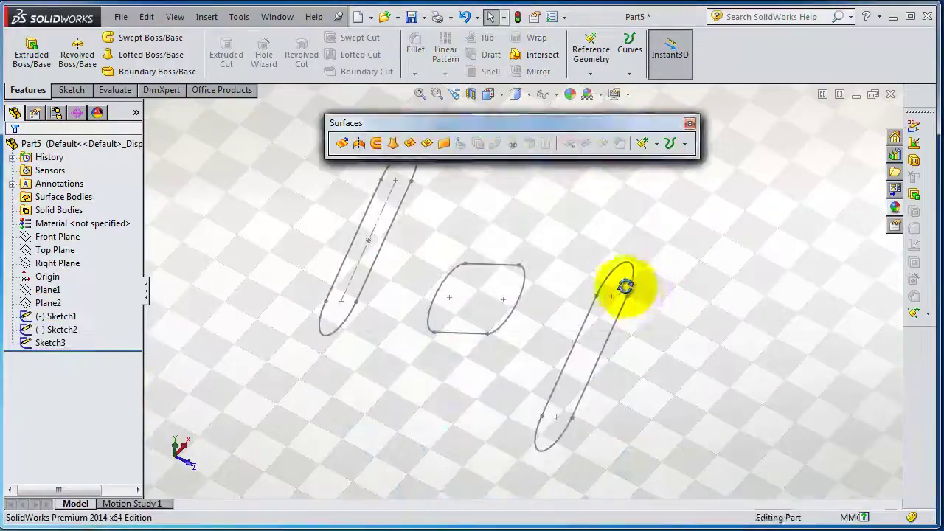
- Start a new sketch on the Right Plane and view it face-on
mouse_move(627, 285)
middle_mouse_down()
mouse_move(624, 226)
mouse_move(584, 259)
middle_mouse_up()
mouse_move(447, 266)
middle_mouse_down()
mouse_move(541, 281)
mouse_move(551, 344)
mouse_move(577, 377)
mouse_move(617, 358)
mouse_move(580, 358)
mouse_move(568, 371)
mouse_move(575, 352)
middle_mouse_up()
key("z")
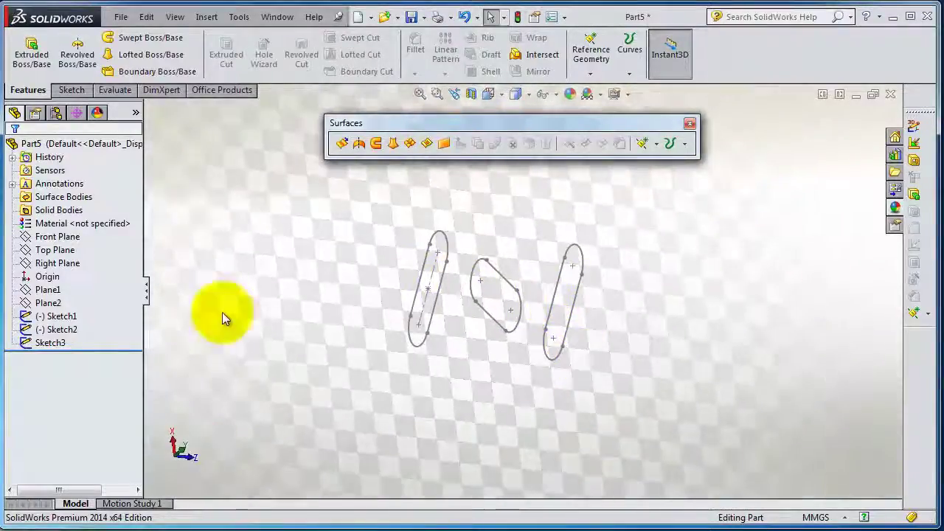
mouse_move(690, 293)
middle_mouse_down()
mouse_move(584, 322)
mouse_move(517, 281)
mouse_move(503, 325)
mouse_move(479, 329)
middle_mouse_up()
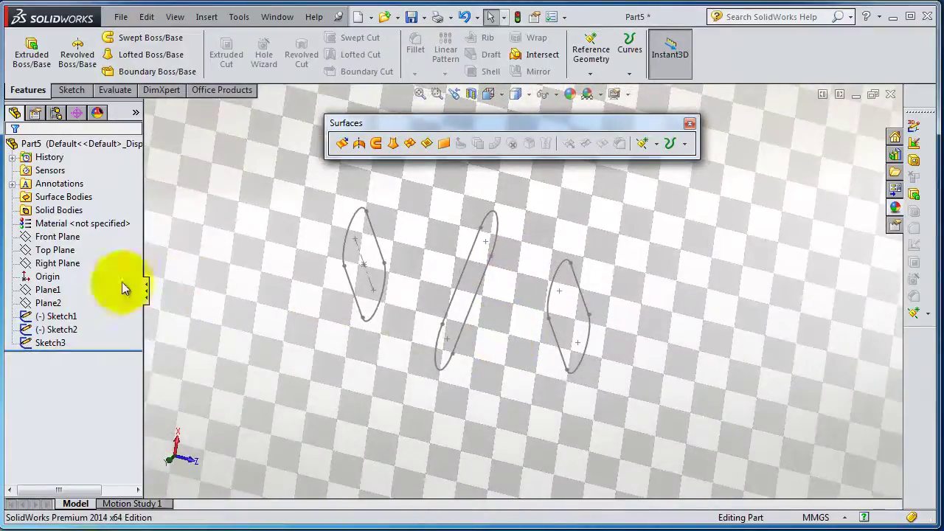
left_click(54, 270)
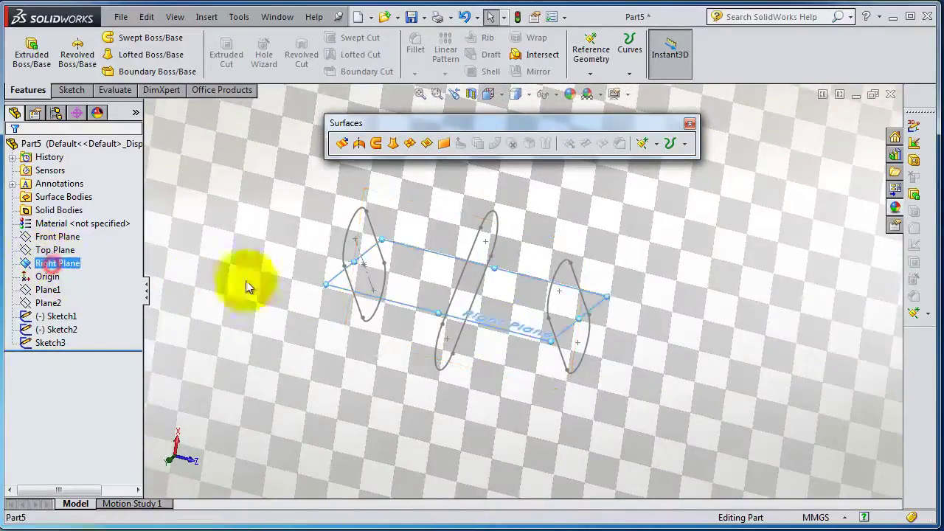
mouse_move(247, 285)
middle_mouse_down()
mouse_move(358, 354)
mouse_move(320, 392)
mouse_move(268, 354)
mouse_move(238, 362)
middle_mouse_up()
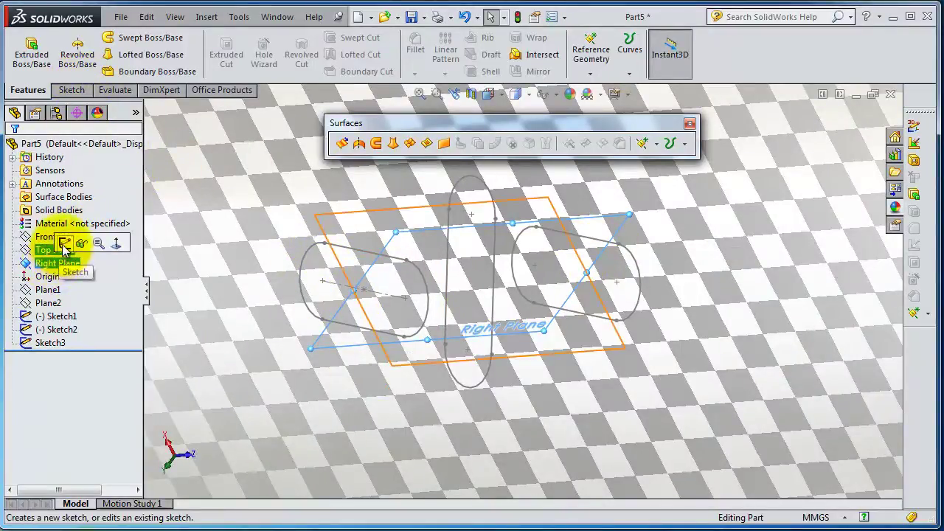
left_click(64, 243)
mouse_move(447, 270)
middle_mouse_down()
mouse_move(539, 283)
mouse_move(539, 256)
mouse_move(504, 247)
mouse_move(515, 264)
middle_mouse_up()
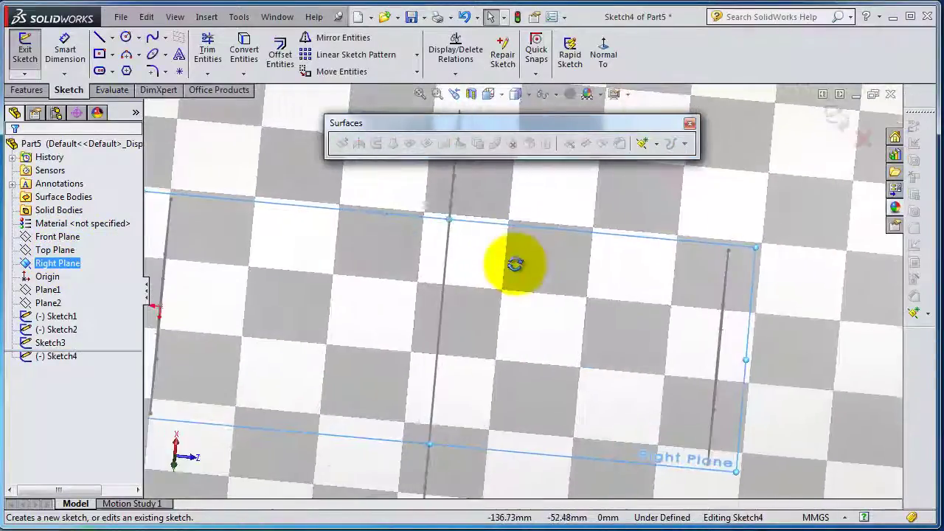
left_click(603, 59)
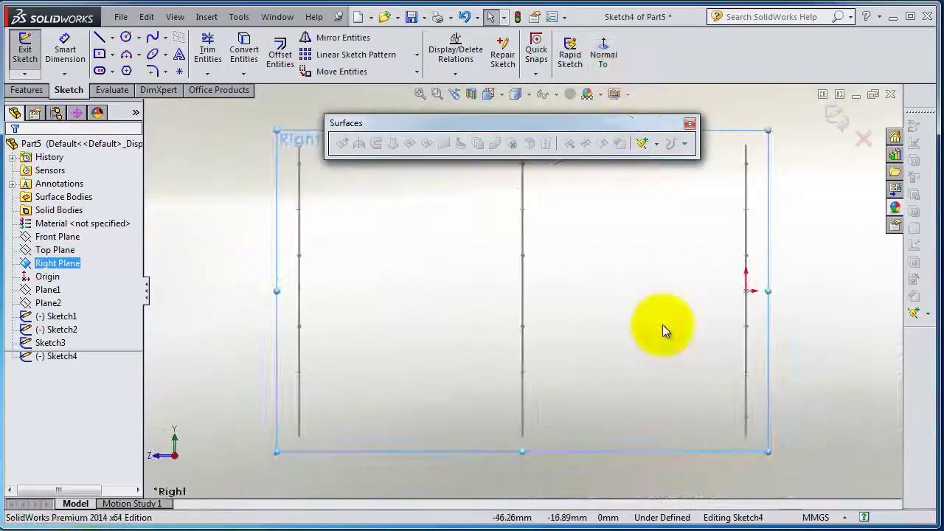
scroll(662, 329, "up", 2)
scroll(693, 284, "down", 2)
scroll(684, 269, "up", 1)
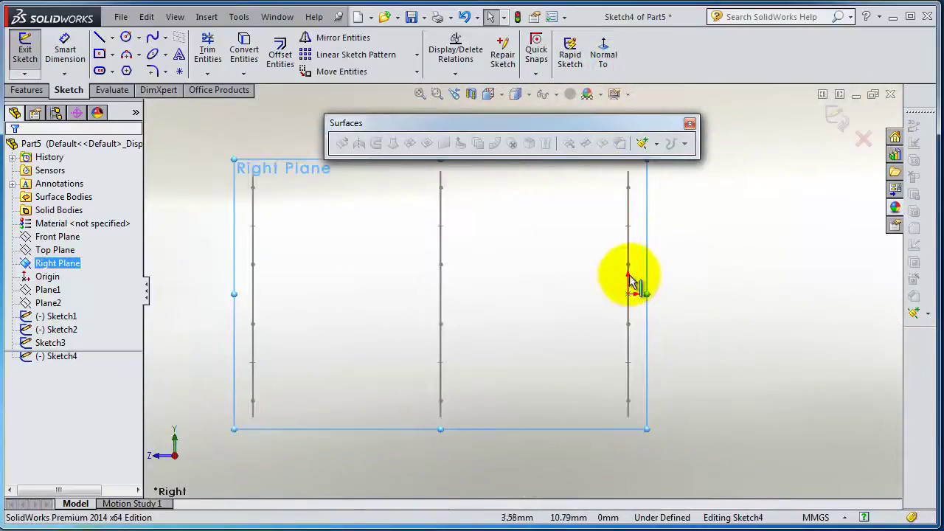
scroll(629, 279, "down", 1)
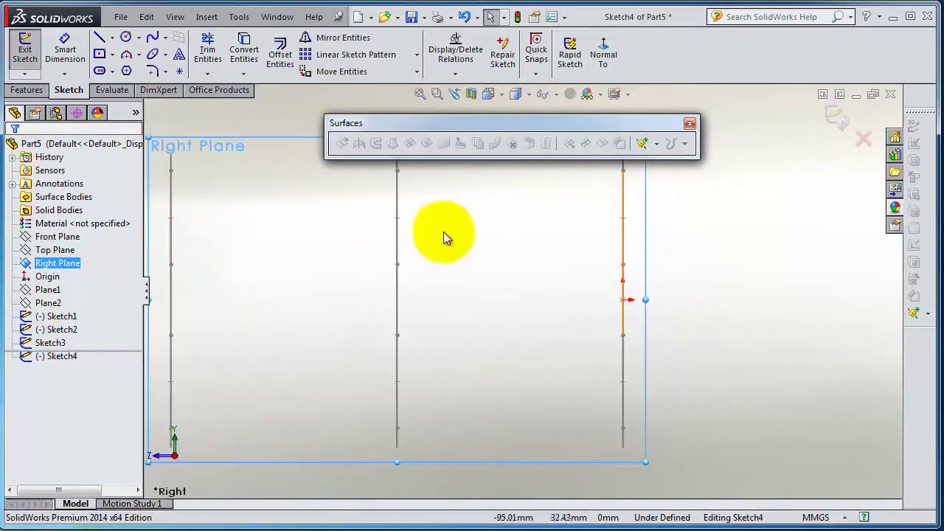
scroll(599, 209, "down", 1)
scroll(592, 213, "up", 3)
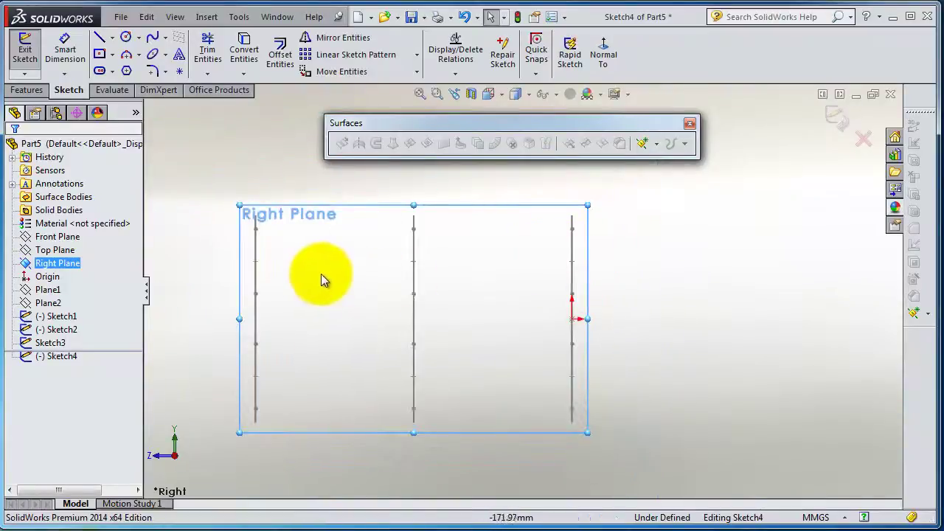
scroll(270, 265, "down", 2)
mouse_move(319, 262)
middle_mouse_down()
mouse_move(352, 271)
mouse_move(355, 310)
mouse_move(369, 331)
mouse_move(393, 337)
mouse_move(337, 270)
mouse_move(327, 216)
mouse_move(350, 246)
mouse_move(330, 235)
mouse_move(337, 232)
middle_mouse_up()
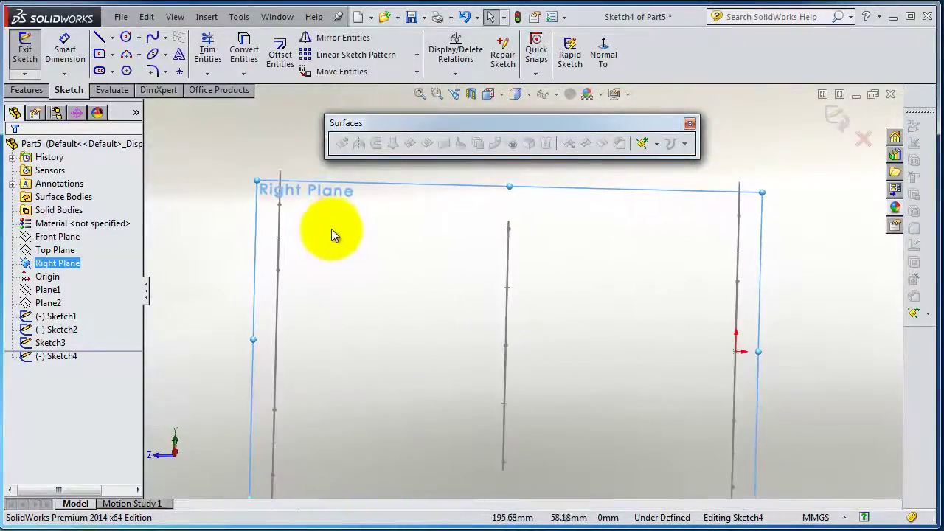
left_click(616, 45)
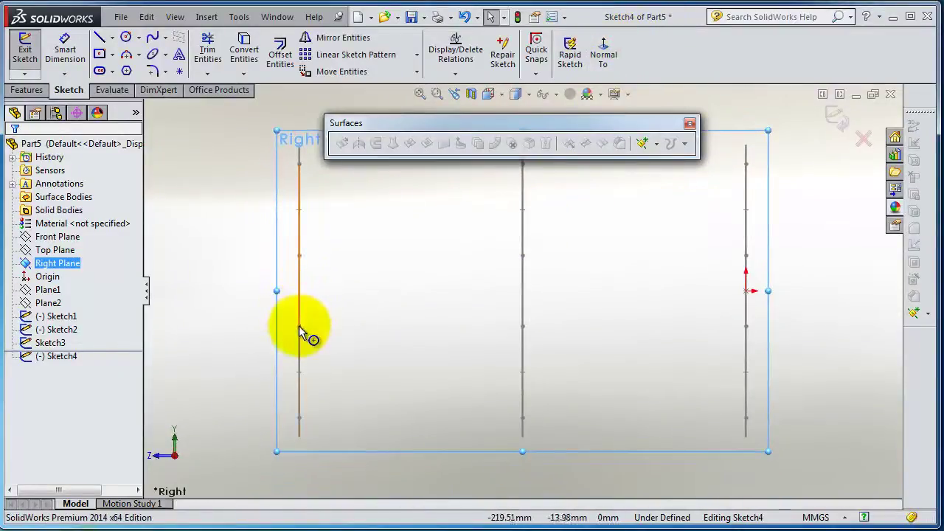
mouse_move(211, 122)
left_mouse_down()
mouse_move(268, 168)
mouse_move(725, 260)
mouse_move(843, 378)
mouse_move(787, 498)
mouse_move(567, 503)
mouse_move(334, 487)
mouse_move(235, 438)
mouse_move(346, 418)
left_mouse_up()
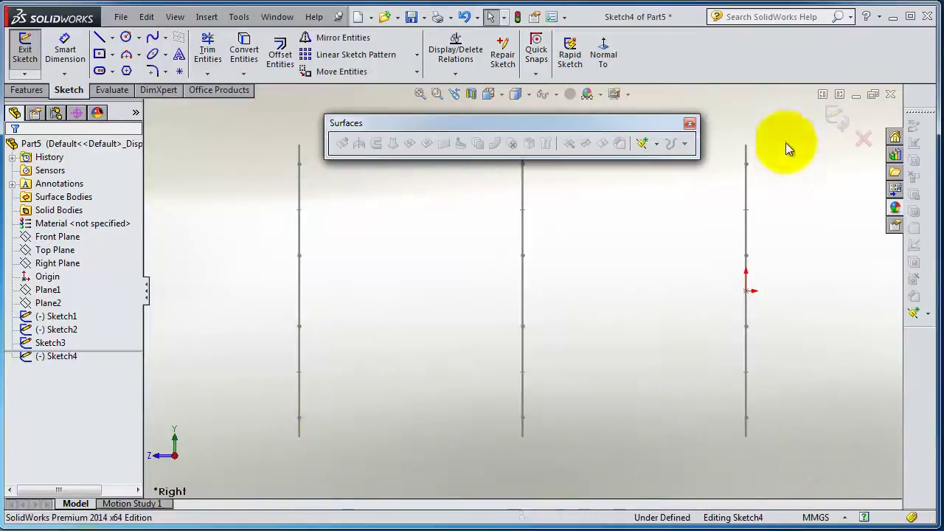
mouse_move(694, 204)
left_mouse_down()
mouse_move(469, 278)
mouse_move(264, 137)
left_mouse_up()
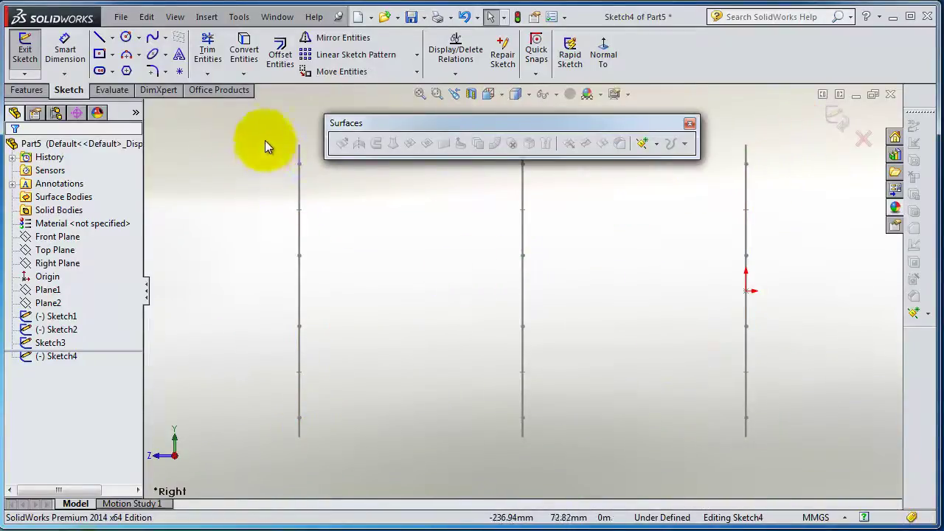
right_click_drag(391, 251, 450, 312)
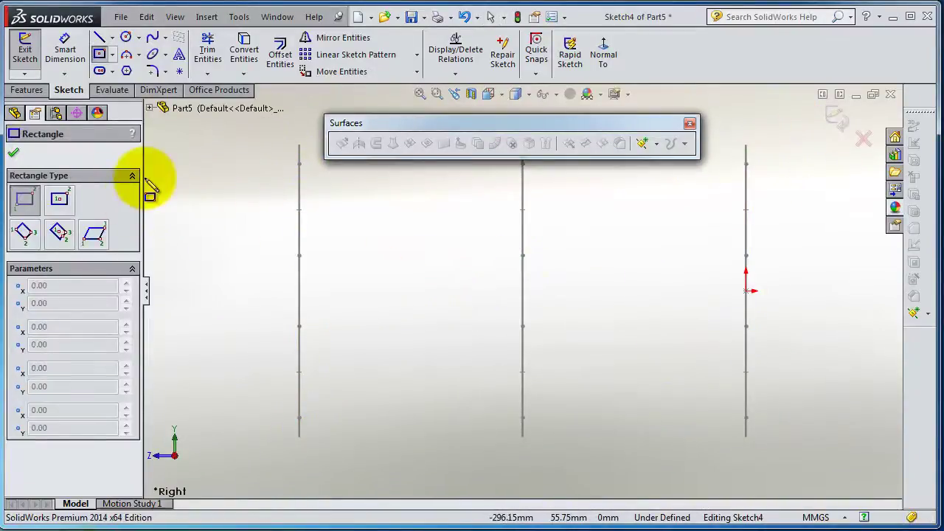
key("Escape")
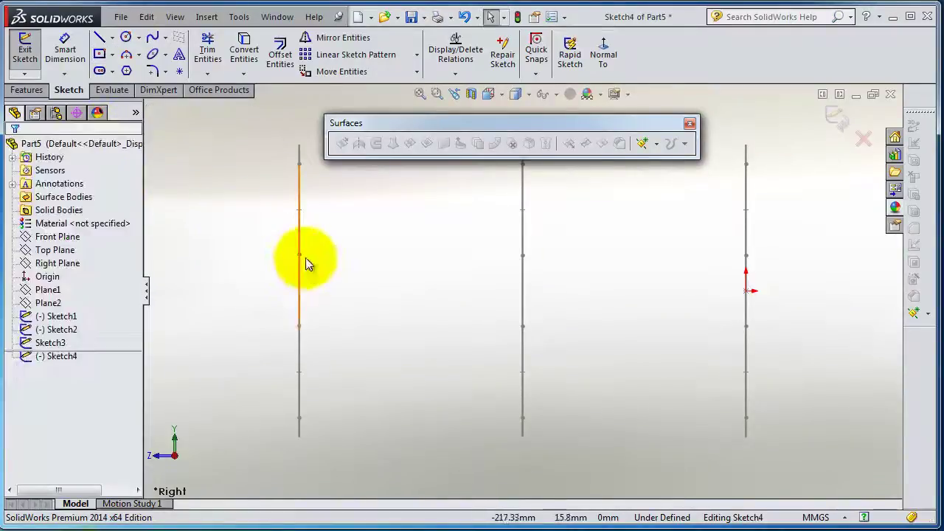
- Convert one straight edge from each of the three slot profiles into the new sketch with Convert Entities
left_click(301, 242)
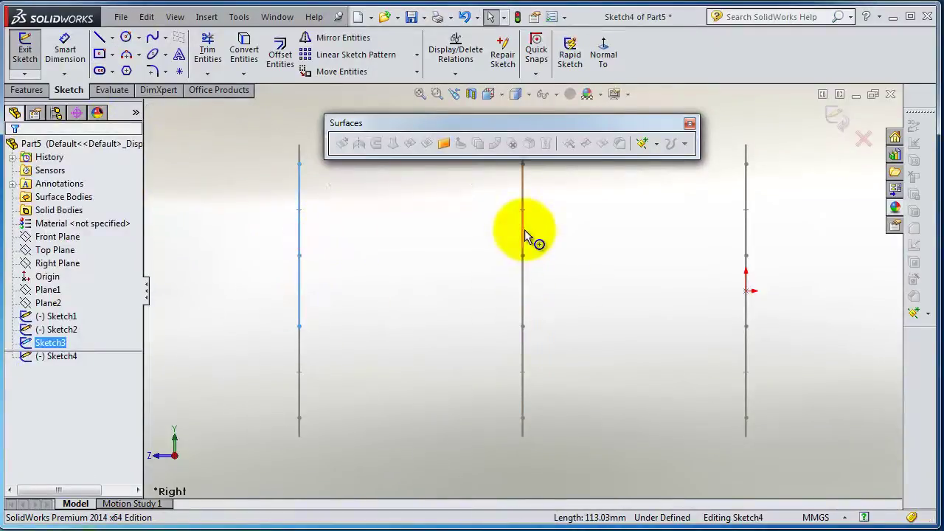
left_click(523, 271, "ctrl")
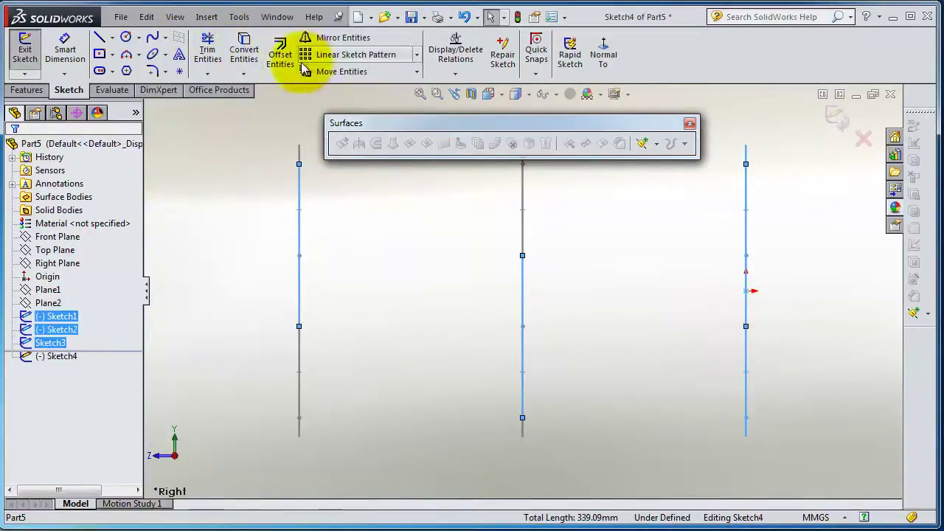
left_click(244, 51)
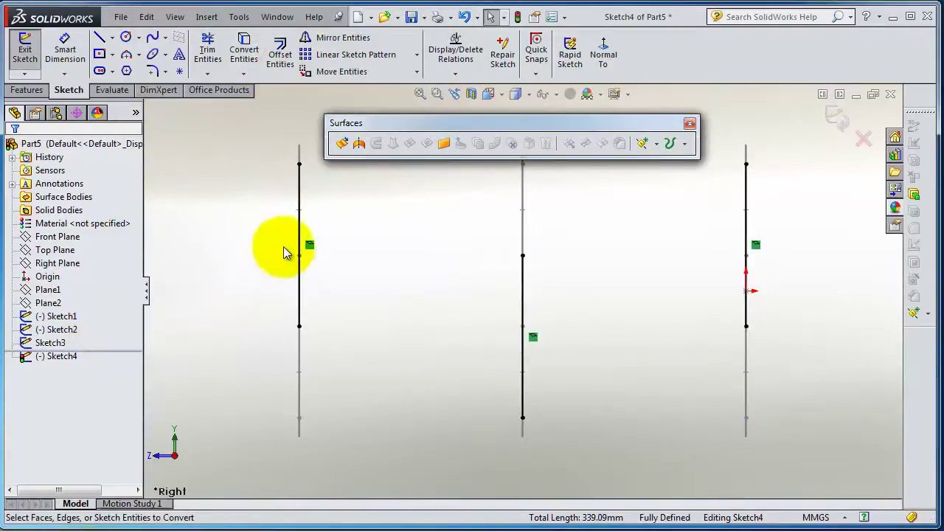
- Change the three converted vertical lines to construction geometry
left_click(300, 224)
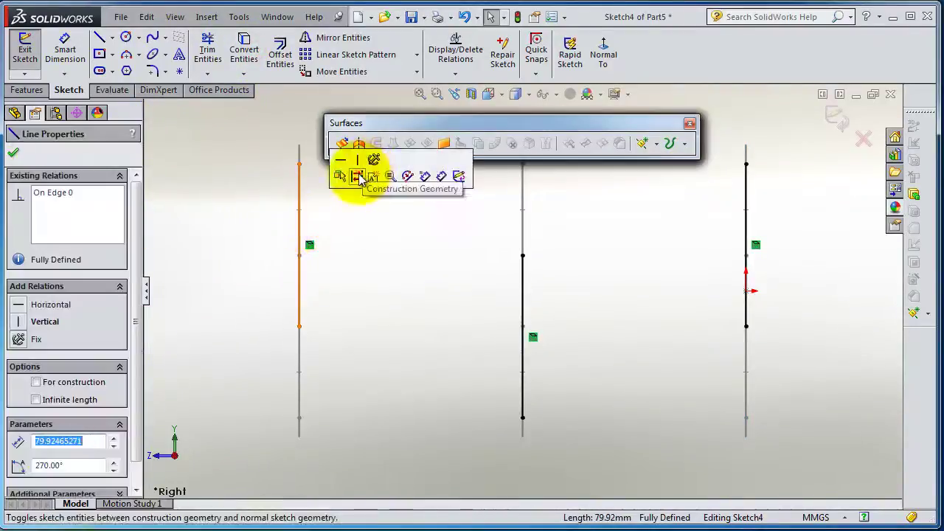
left_click(359, 173)
left_click(523, 273)
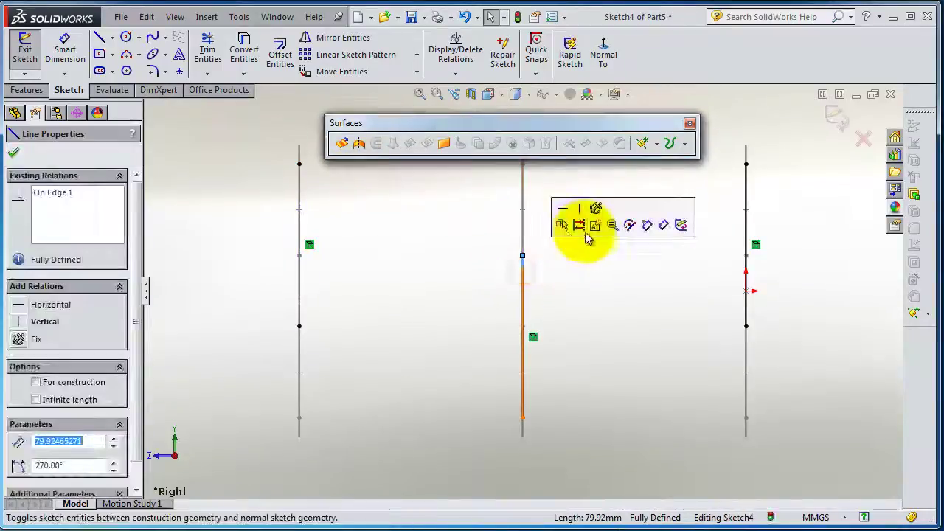
left_click(582, 226)
left_click(748, 258)
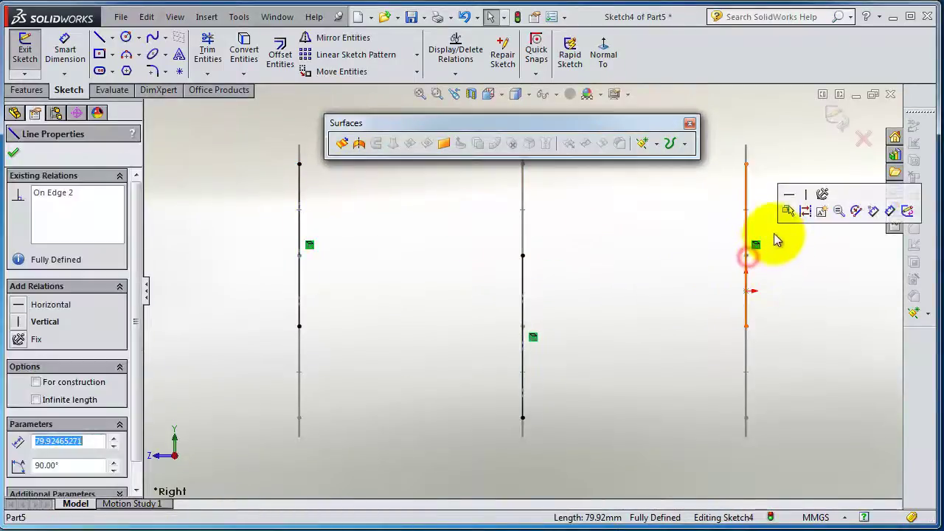
left_click(804, 214)
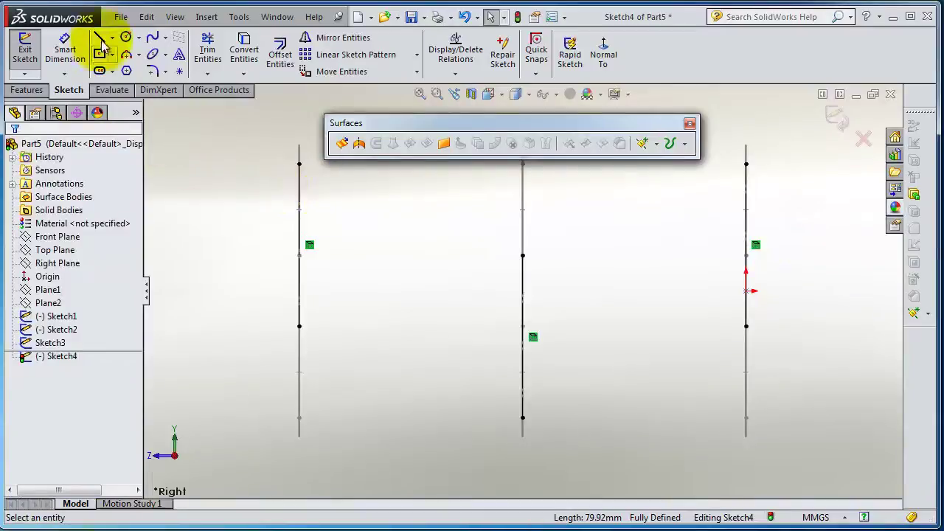
- Sketch a wavy five-point spline through the endpoints of the three construction lines, with a crest and a trough between them, and exit the sketch
left_click(152, 37)
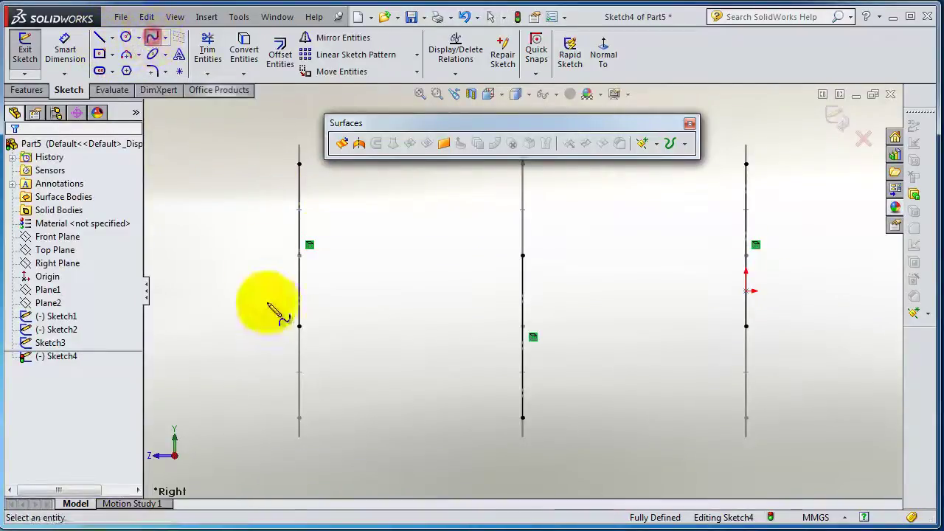
left_click(300, 163)
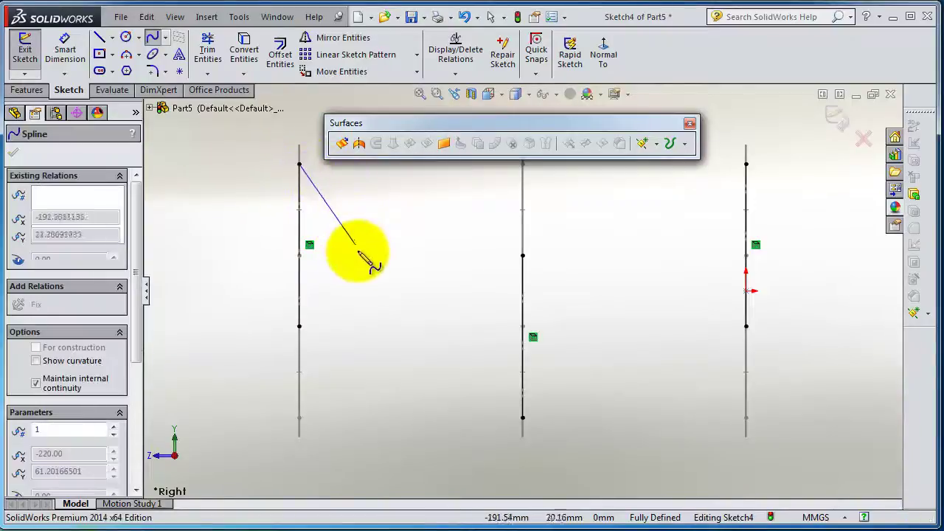
scroll(354, 206, "up", 5)
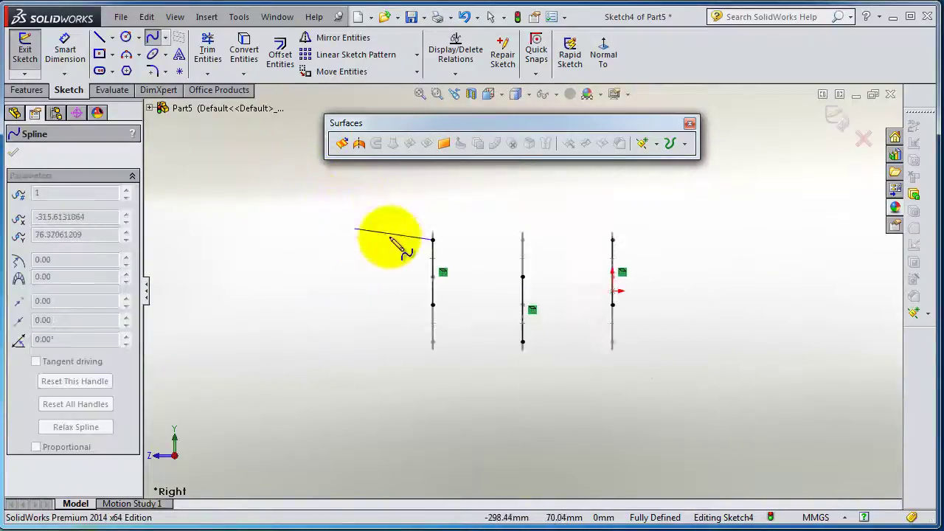
left_click(469, 184)
left_click(523, 277)
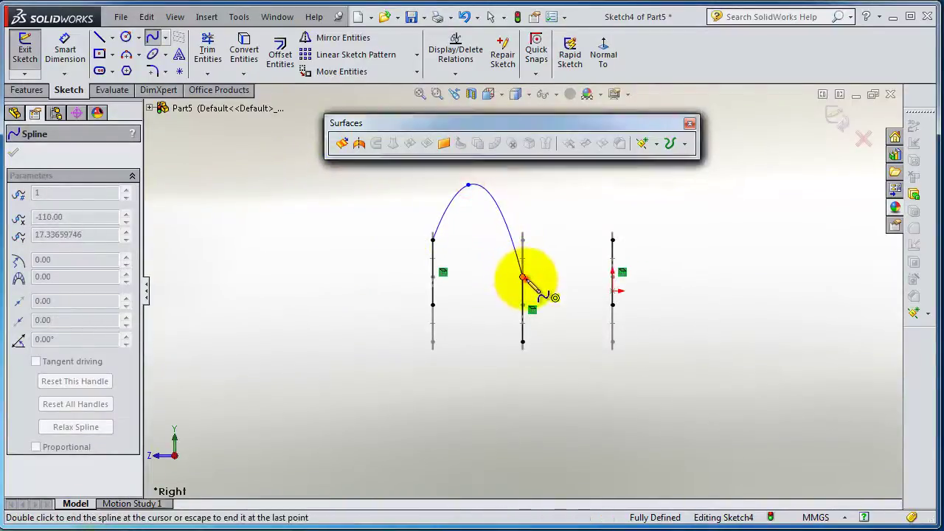
left_click(579, 357)
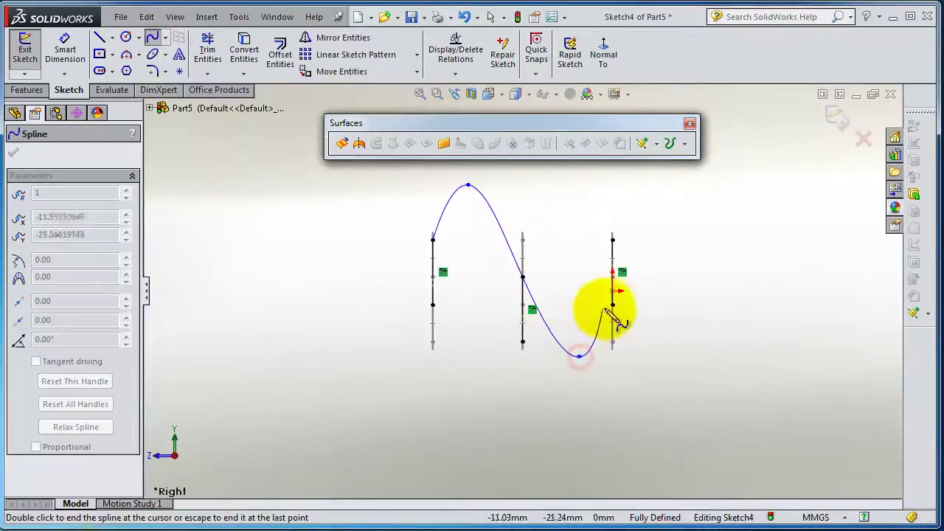
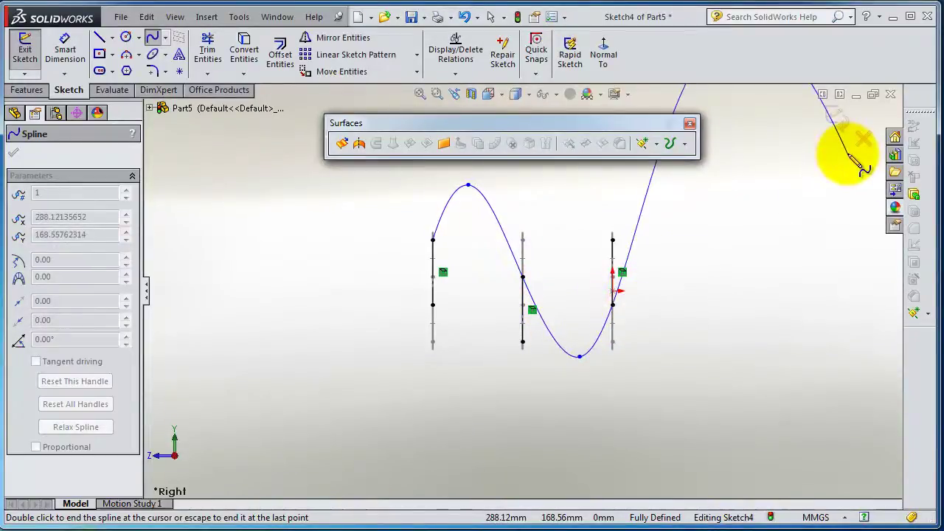
right_click(821, 244)
left_click(832, 253)
mouse_move(659, 253)
middle_mouse_down()
mouse_move(659, 180)
mouse_move(636, 168)
middle_mouse_up()
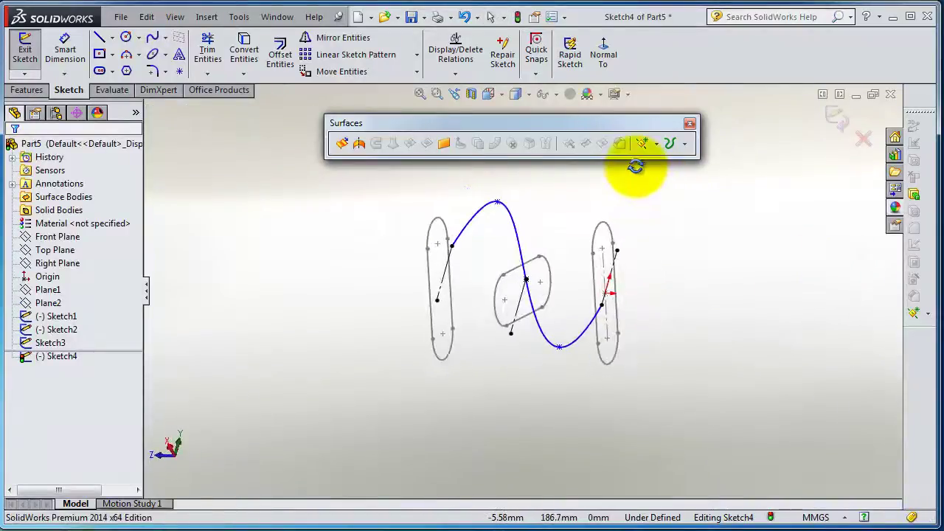
left_click(838, 118)
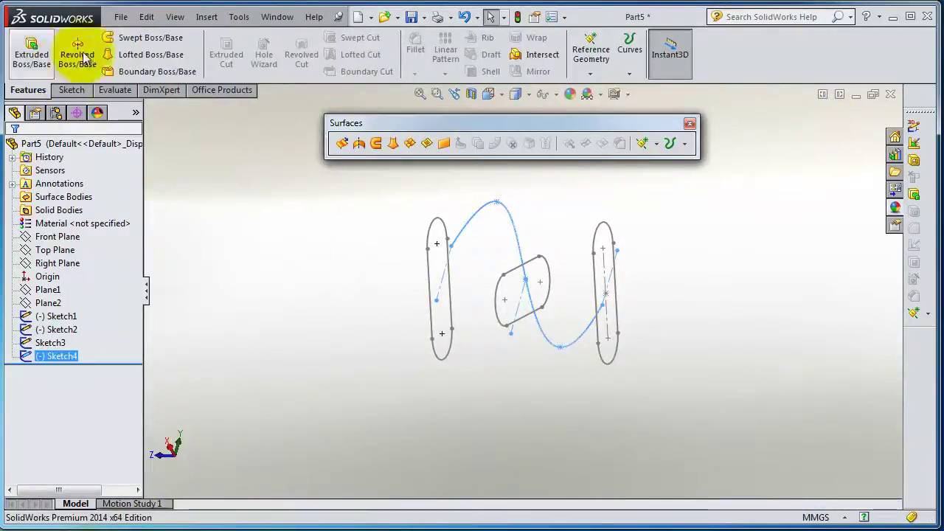
- Start a Surface-Loft, clear the preselected Sketch4 from the profiles, and select Sketch3, Sketch2 and Sketch1 as profiles
left_click(391, 150)
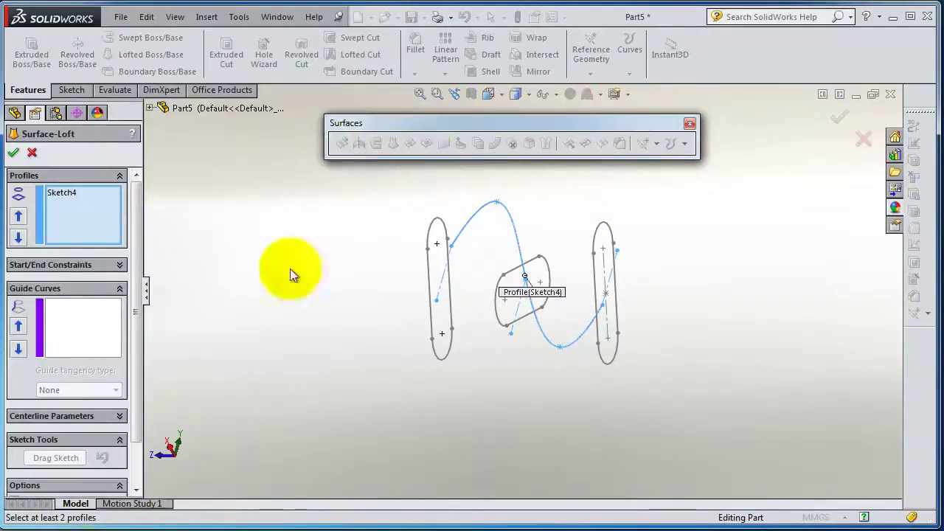
right_click(89, 202)
left_click(113, 214)
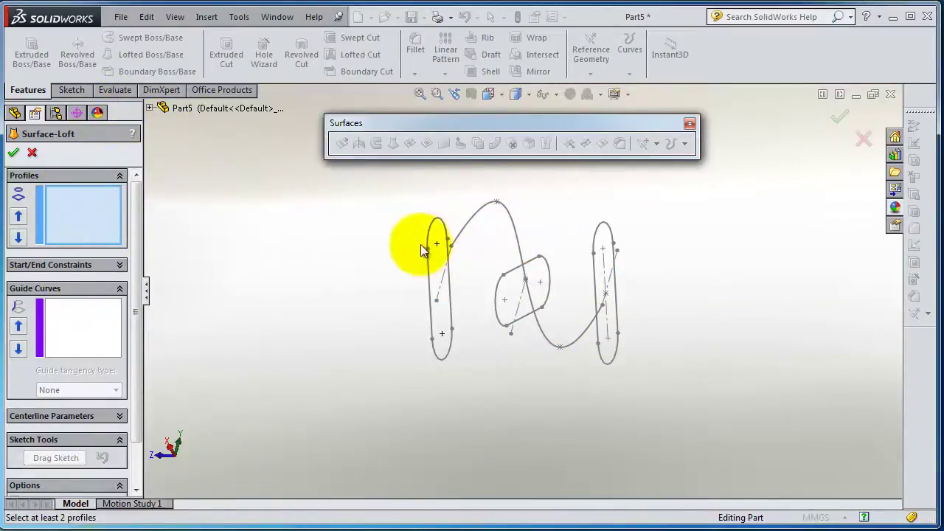
left_click(504, 275)
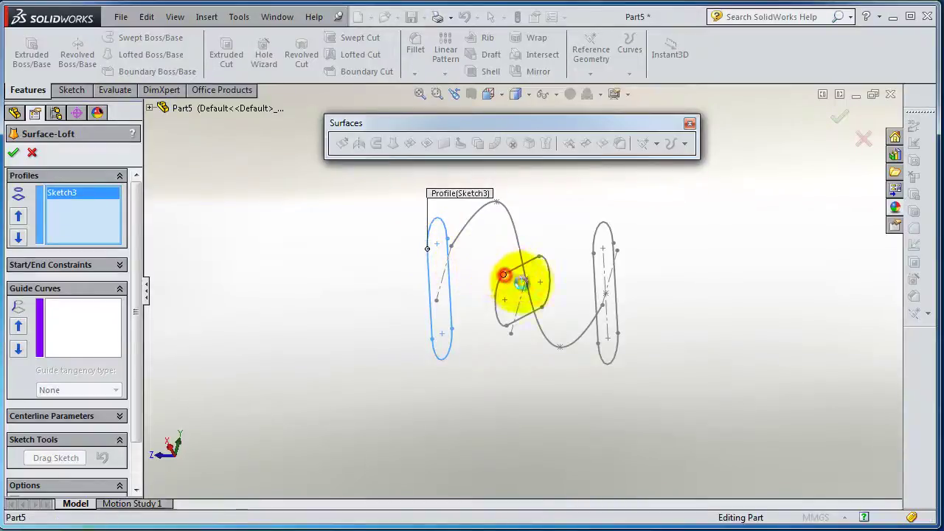
left_click(593, 255)
mouse_move(653, 285)
middle_mouse_down()
mouse_move(681, 320)
mouse_move(690, 357)
mouse_move(684, 306)
middle_mouse_up()
- Try to build the loft with the Sketch4 spline as guide curve, inspect it against the profiles, and cancel the loft
left_click(65, 326)
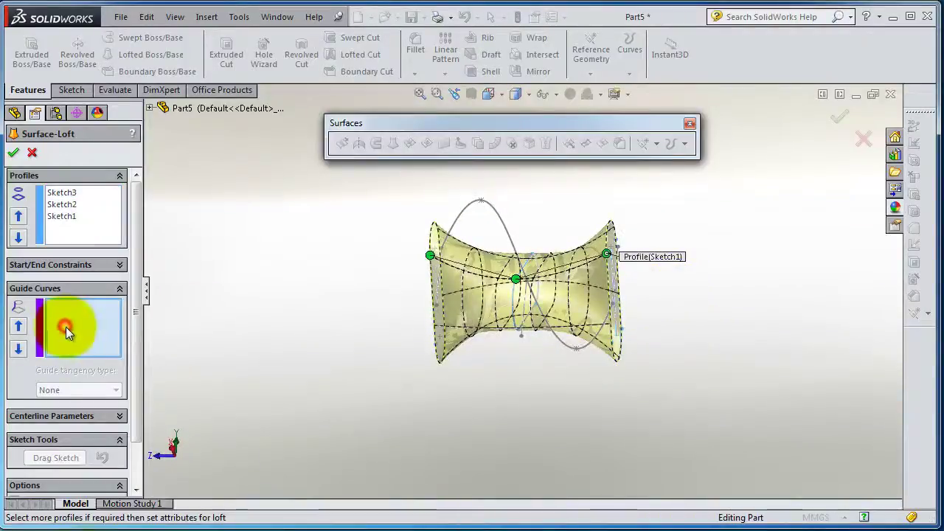
left_click(468, 204)
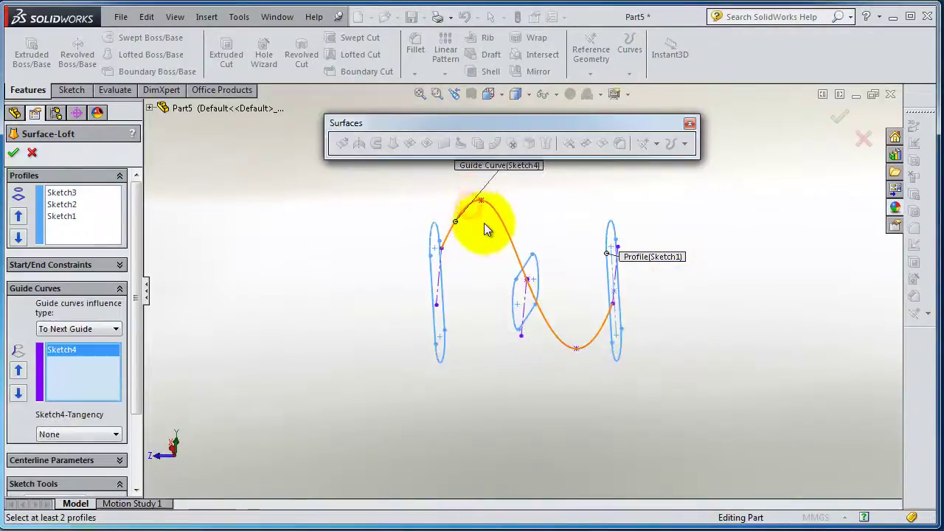
middle_click_drag(485, 231, 450, 256)
left_click(12, 154)
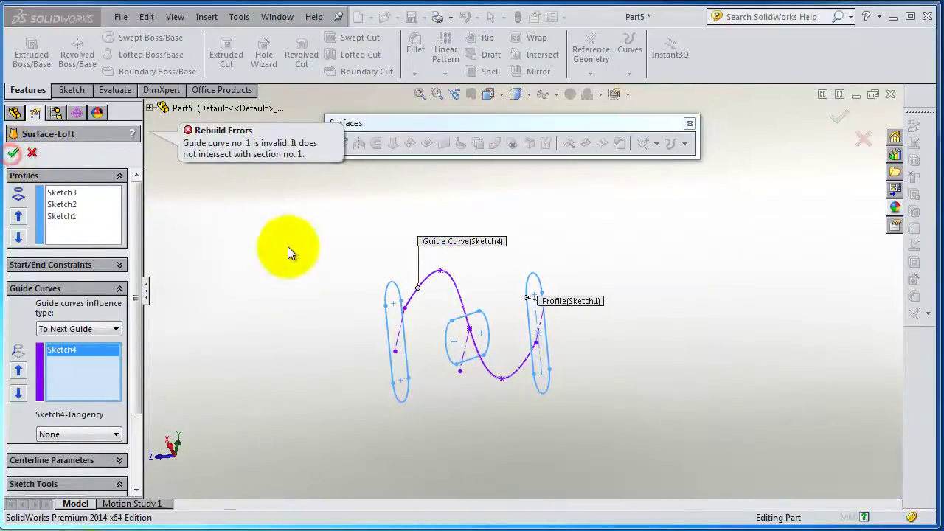
middle_click_drag(422, 302, 432, 359)
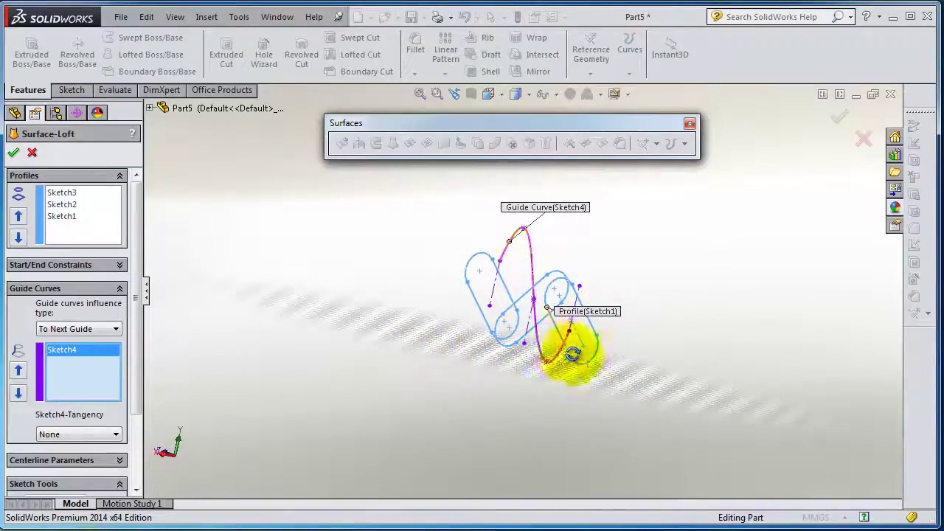
middle_click_drag(571, 357, 599, 363)
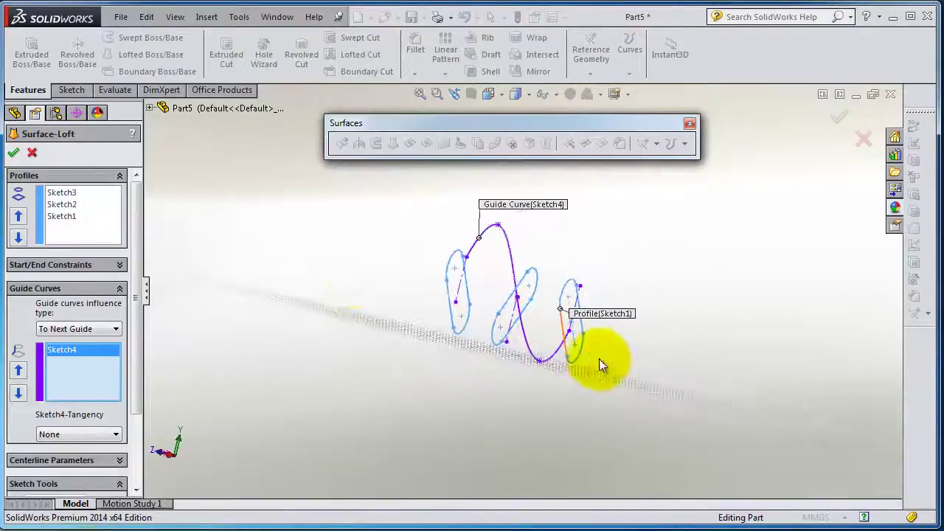
left_click(32, 153)
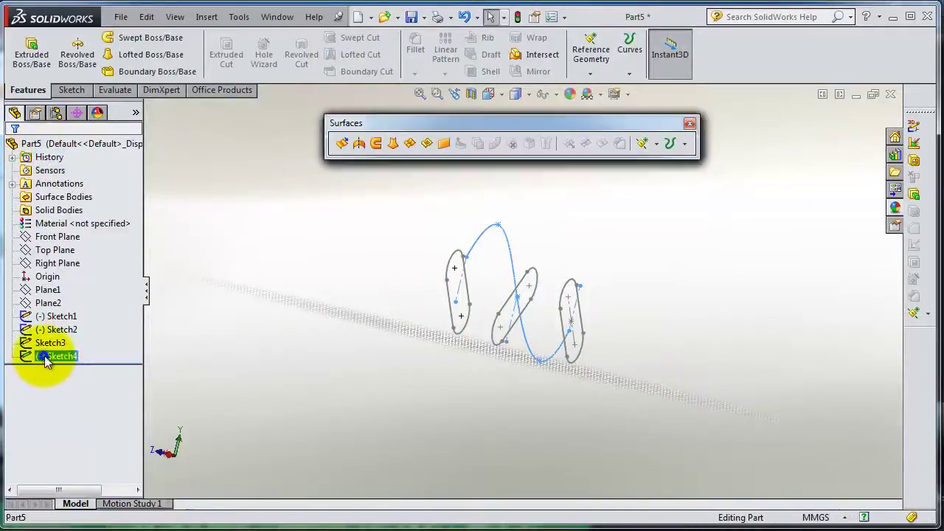
- Delete Sketch4, which holds the planar guide spline
right_click(44, 357)
left_click(97, 422)
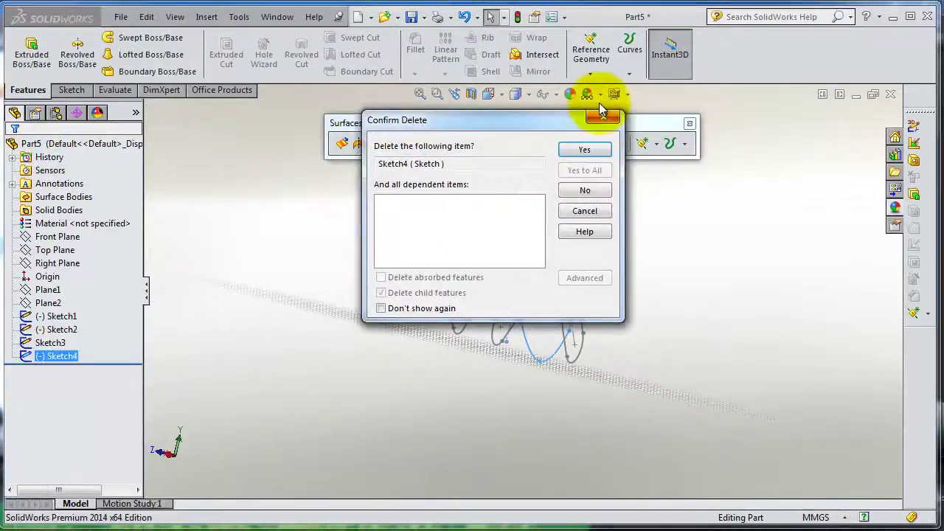
left_click(584, 150)
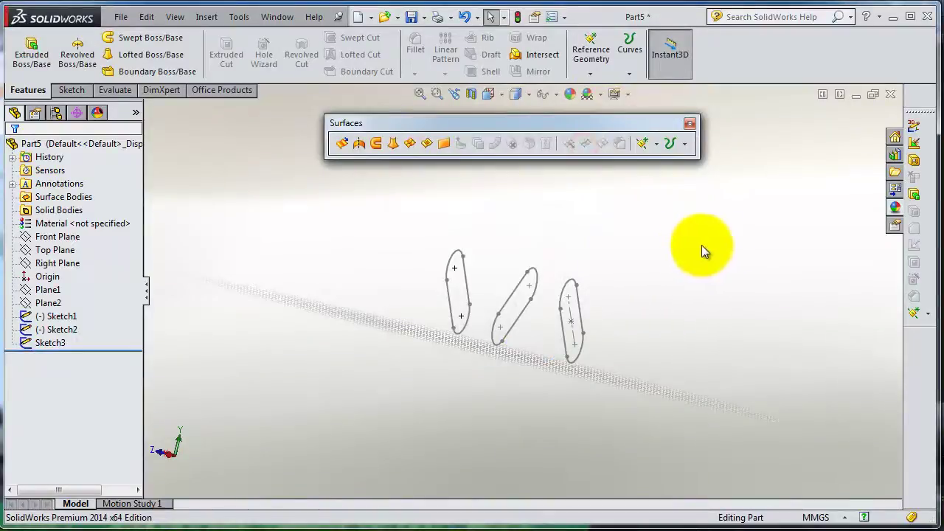
- Start a new 3D sketch
left_click(66, 90)
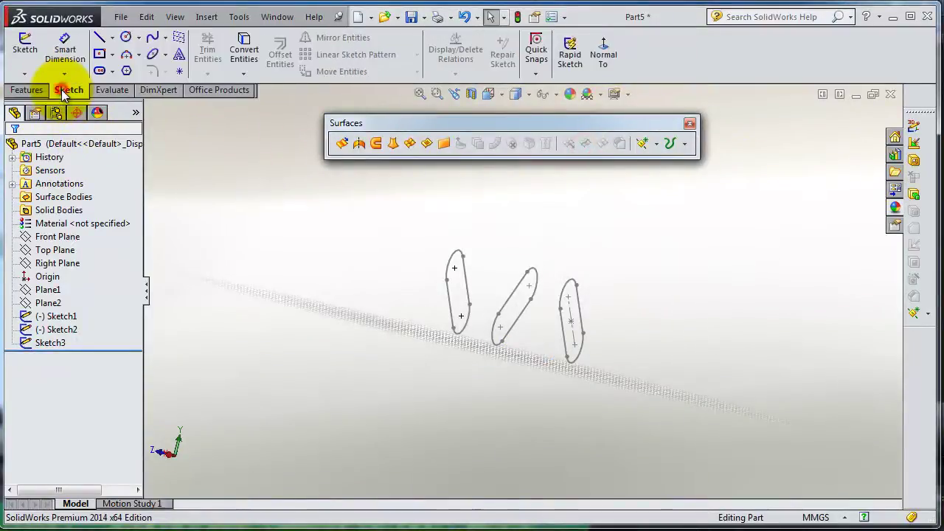
left_click(25, 74)
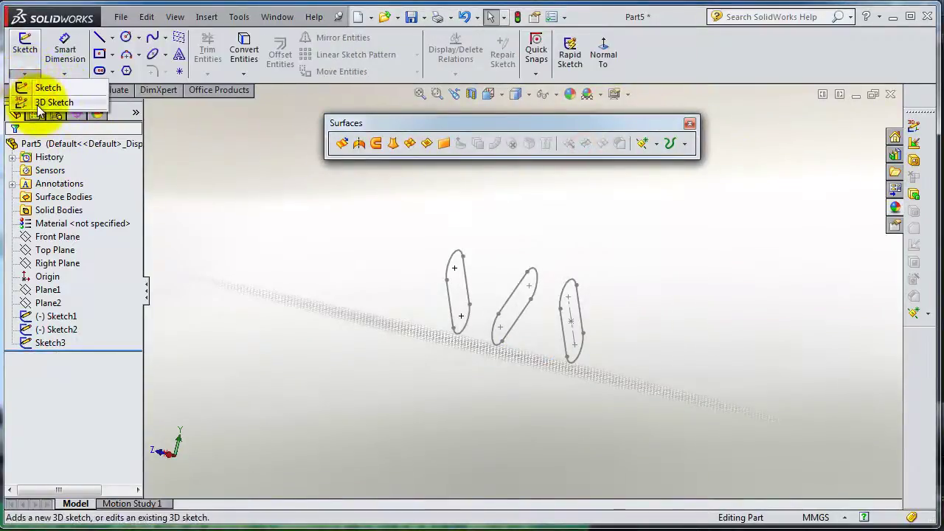
left_click(37, 105)
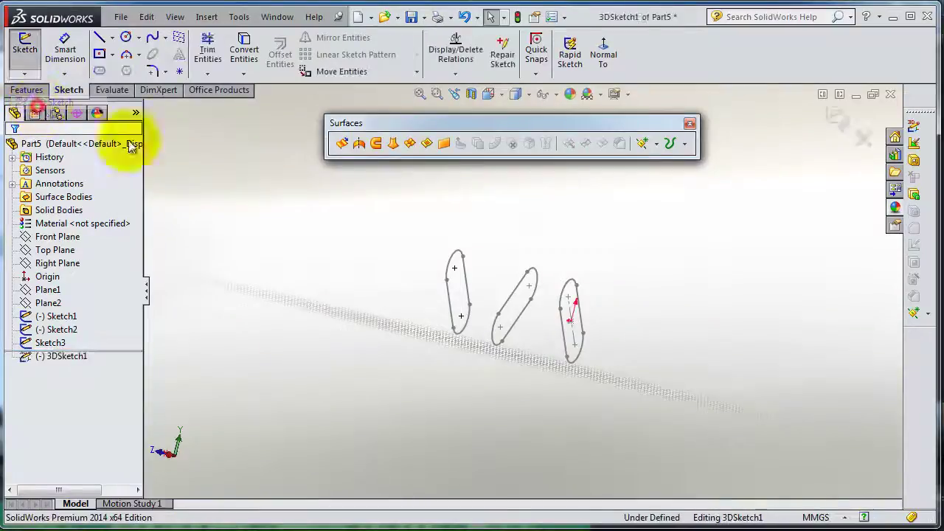
- Draw a five-point 3D spline joining a straight-edge endpoint on each of the three slot profiles, with one free point between each neighbouring pair
middle_click_drag(629, 305, 521, 295)
scroll(332, 271, "down", 5)
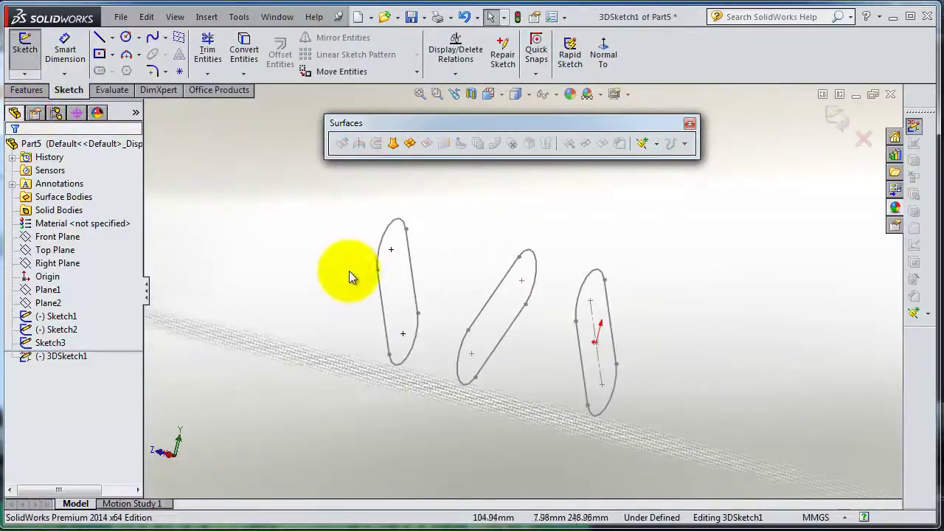
middle_click_drag(639, 203, 583, 273)
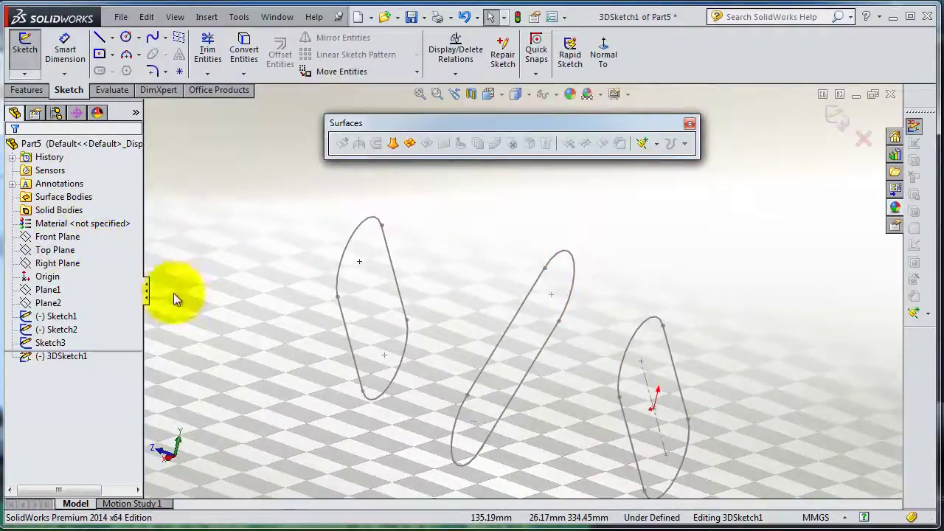
mouse_move(624, 259)
middle_mouse_down()
mouse_move(653, 299)
mouse_move(627, 306)
mouse_move(634, 251)
middle_mouse_up()
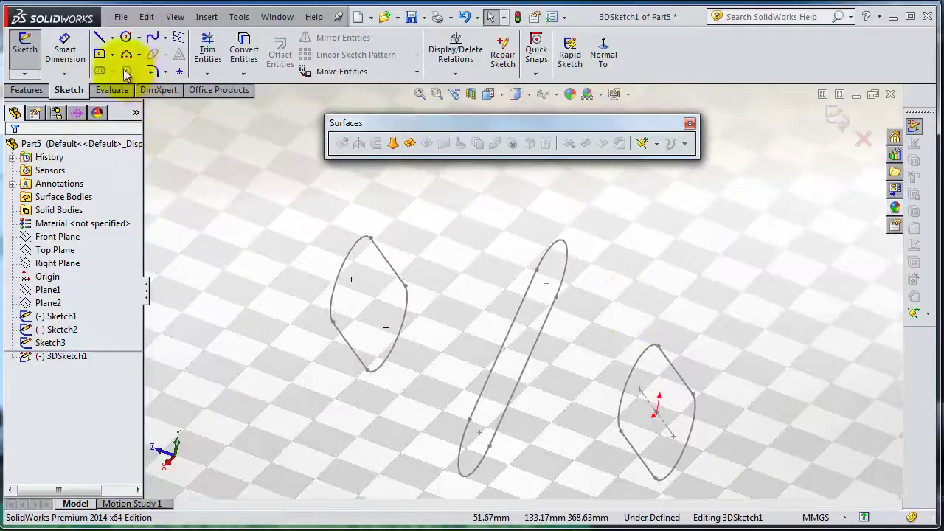
left_click(152, 40)
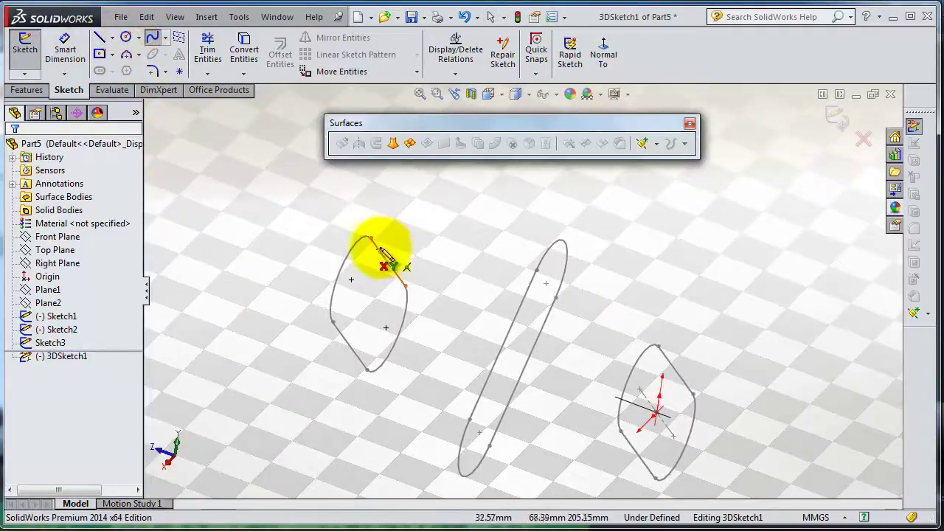
scroll(374, 240, "down", 3)
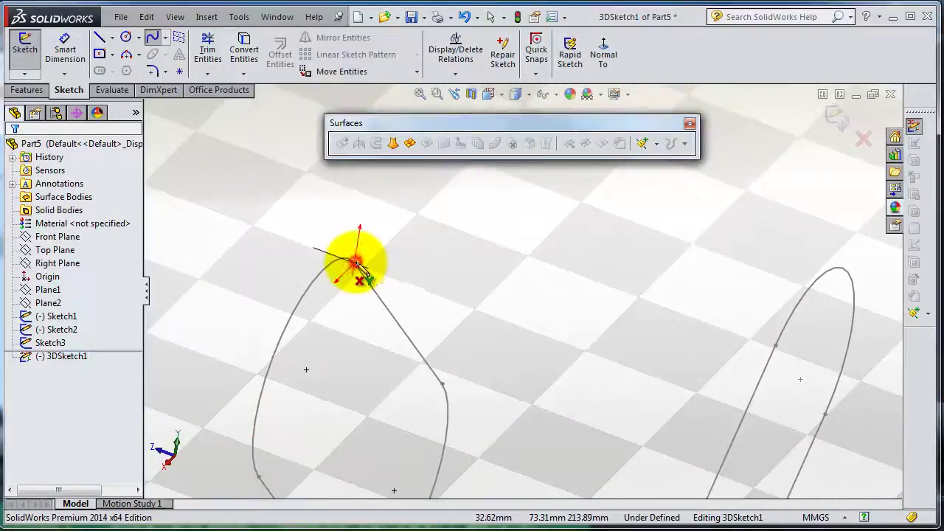
left_click(357, 264)
middle_click_drag(625, 306, 651, 312)
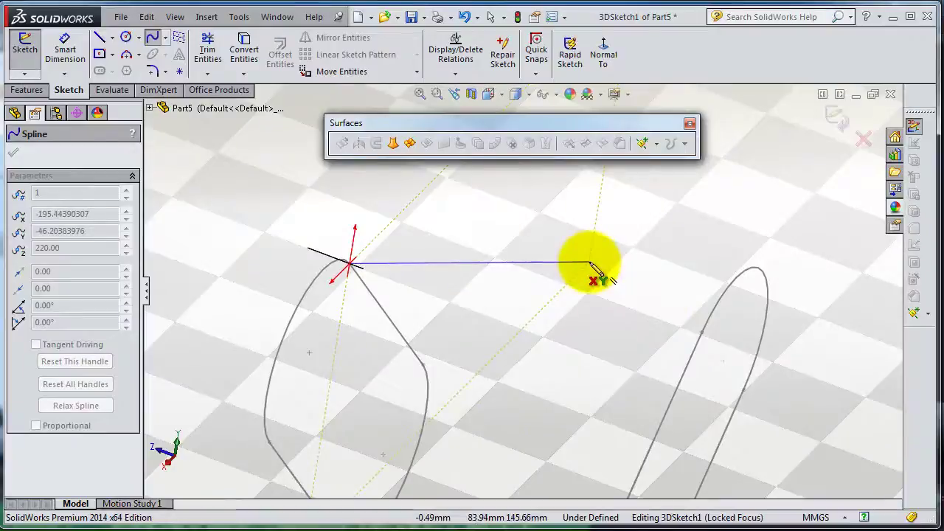
middle_click_drag(615, 265, 601, 246)
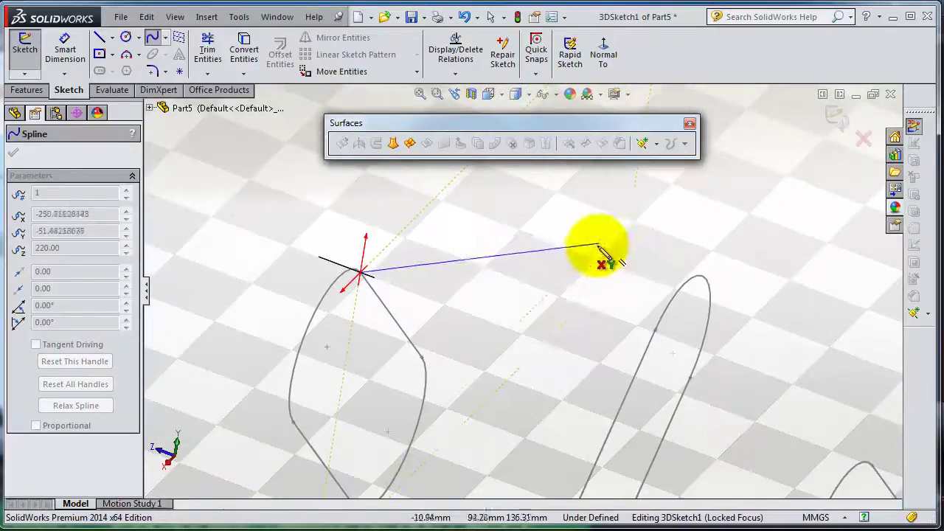
left_click(483, 227)
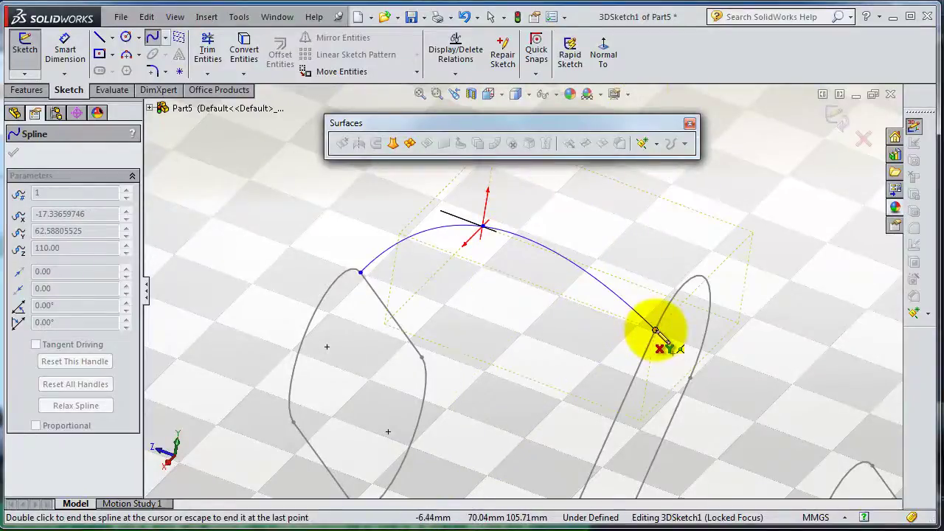
middle_click_drag(686, 343, 679, 317)
left_click(605, 284)
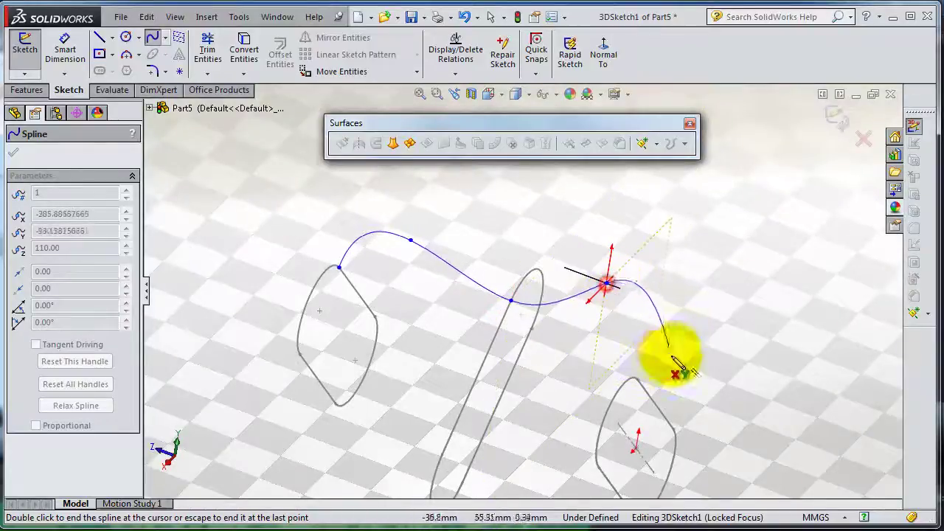
left_click(638, 380)
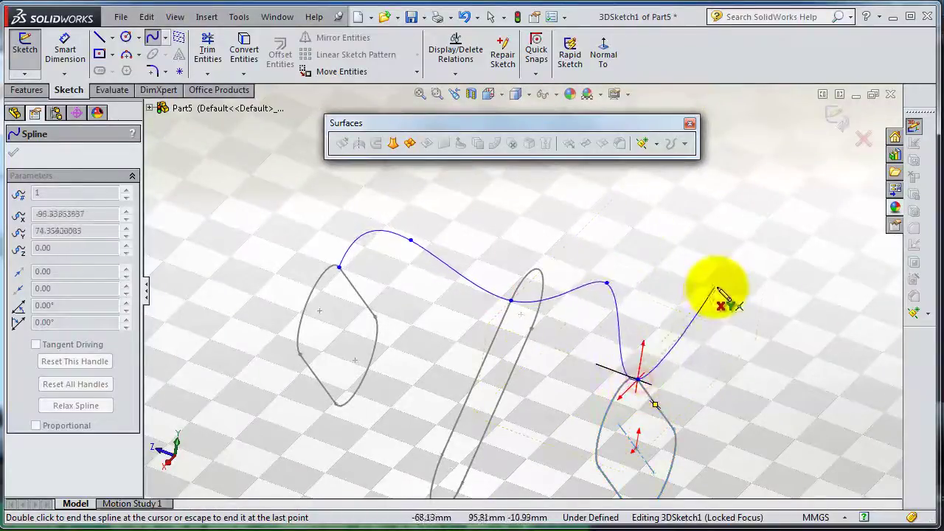
right_click(764, 279)
left_click(774, 276)
- Move the spline's second point onto the opposite straight edge of the first profile, at about X 11.7, Y -33.6, Z 220 mm
mouse_move(506, 369)
middle_mouse_down()
mouse_move(538, 321)
mouse_move(523, 297)
mouse_move(485, 300)
mouse_move(438, 327)
mouse_move(628, 373)
mouse_move(523, 381)
mouse_move(552, 421)
mouse_move(573, 373)
mouse_move(586, 396)
mouse_move(591, 343)
middle_mouse_up()
left_click_drag(576, 341, 465, 333)
middle_click_drag(658, 247, 580, 272)
left_click_drag(568, 273, 510, 273)
mouse_move(544, 320)
middle_mouse_down()
mouse_move(521, 273)
mouse_move(459, 259)
mouse_move(430, 263)
mouse_move(379, 162)
mouse_move(294, 127)
mouse_move(301, 158)
mouse_move(607, 291)
mouse_move(506, 272)
middle_mouse_up()
scroll(501, 272, "down", 5)
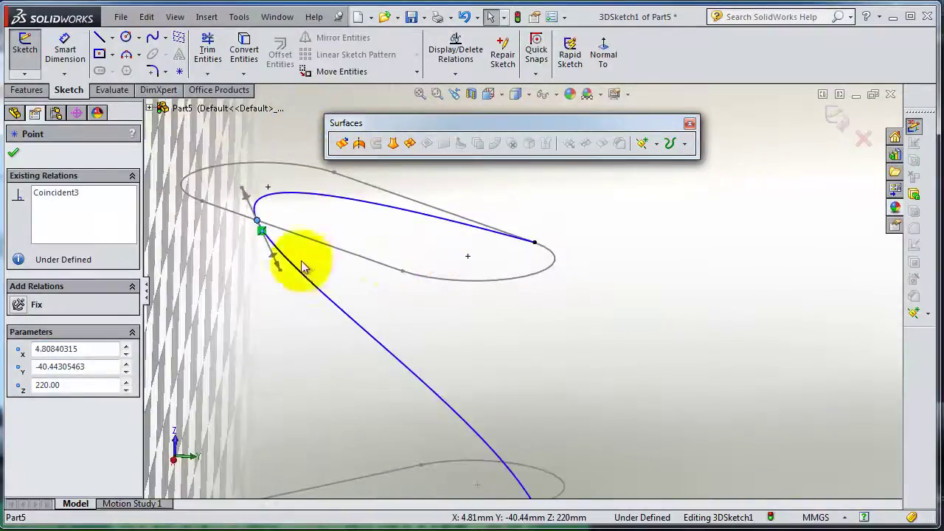
left_click_drag(253, 211, 269, 254)
scroll(312, 228, "down", 4)
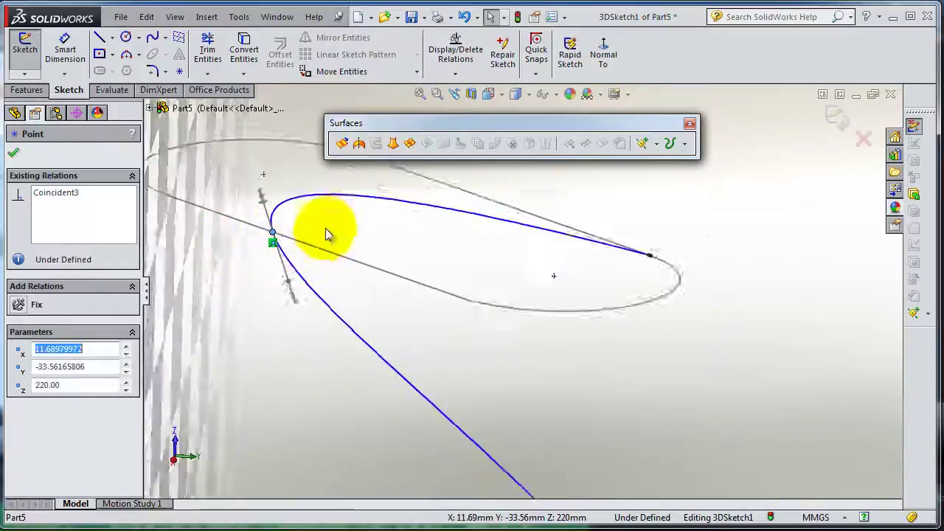
scroll(472, 281, "up", 2)
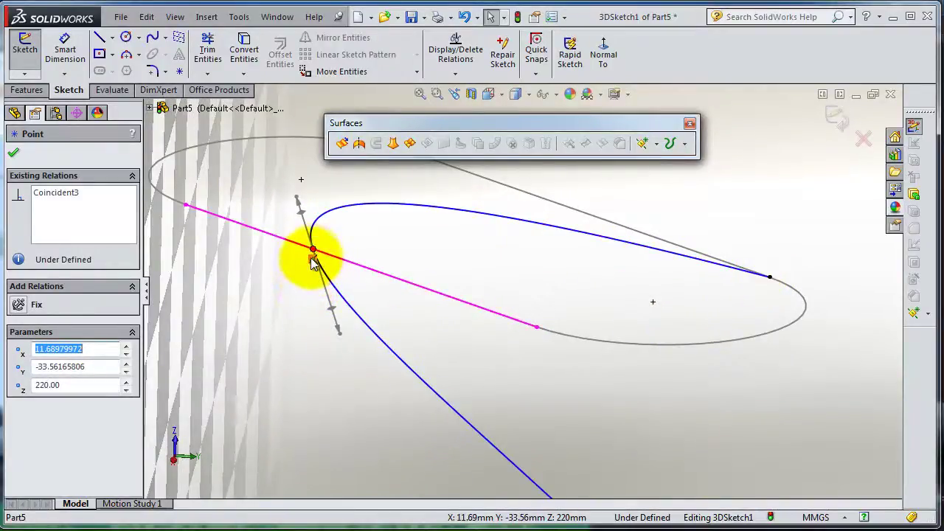
left_click(313, 262)
right_click(316, 265)
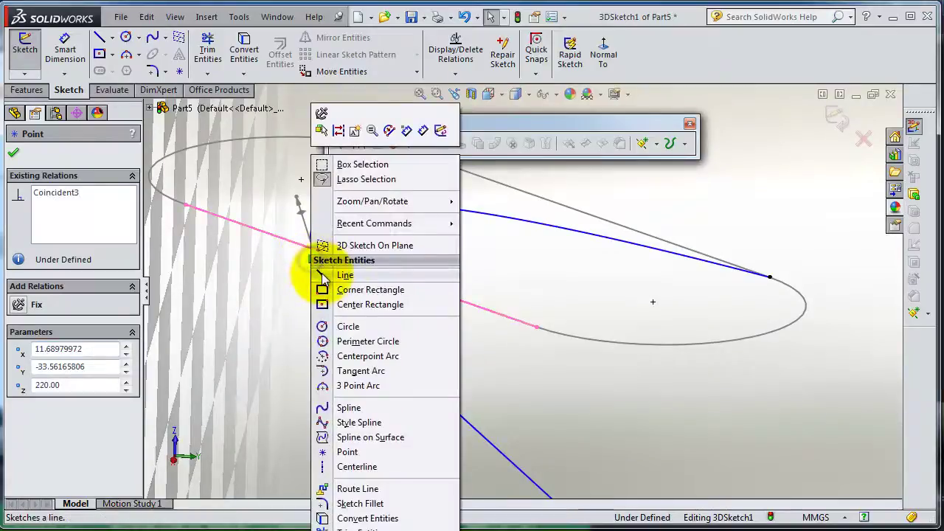
left_click(245, 277)
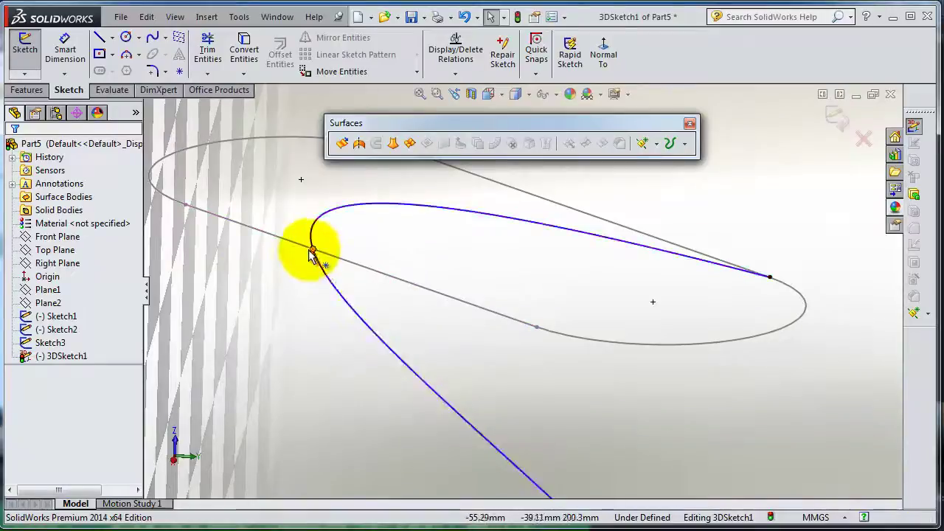
- Pull the spline's second point off the first profile's straight edge and into the space between the first and middle profiles
left_click_drag(313, 249, 412, 415)
middle_click_drag(539, 407, 374, 362)
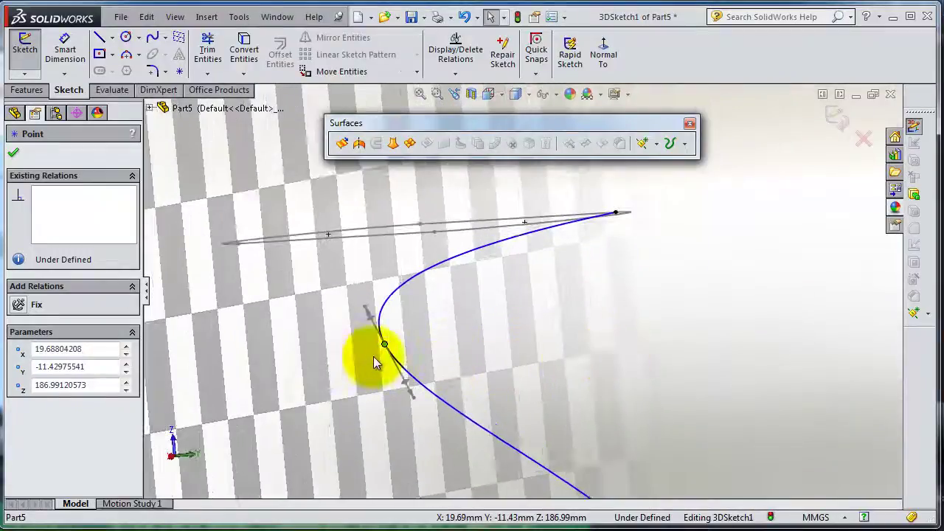
left_click(385, 346)
left_click_drag(397, 361, 445, 410)
left_click(636, 286)
- Rotate the spline's tangent handle at its endpoint on the first profile by about 25°
middle_click_drag(620, 298, 425, 398)
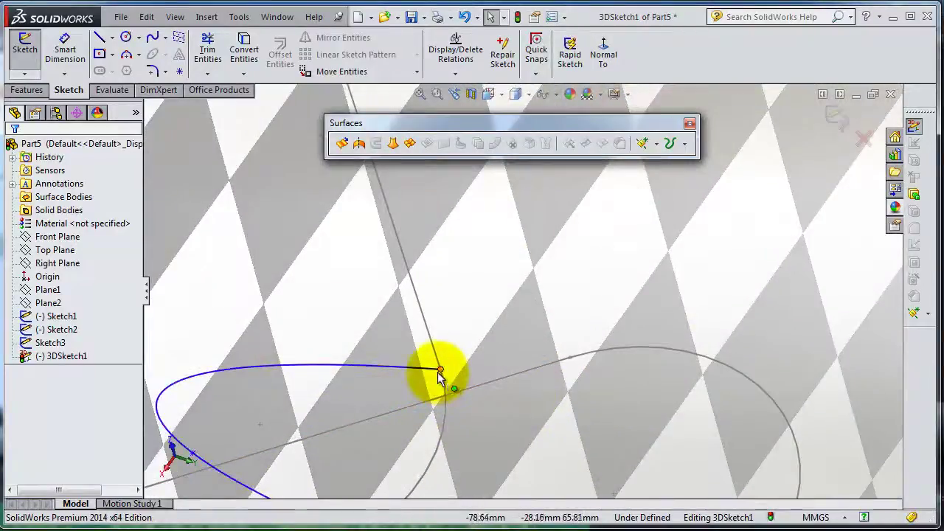
left_click(439, 373)
middle_click_drag(531, 438, 469, 294)
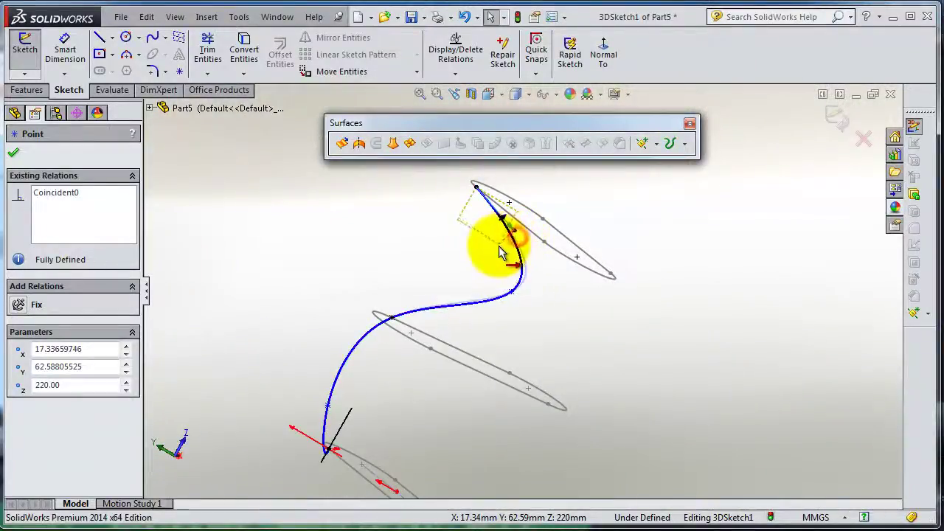
left_click(514, 223)
left_click_drag(510, 219, 490, 237)
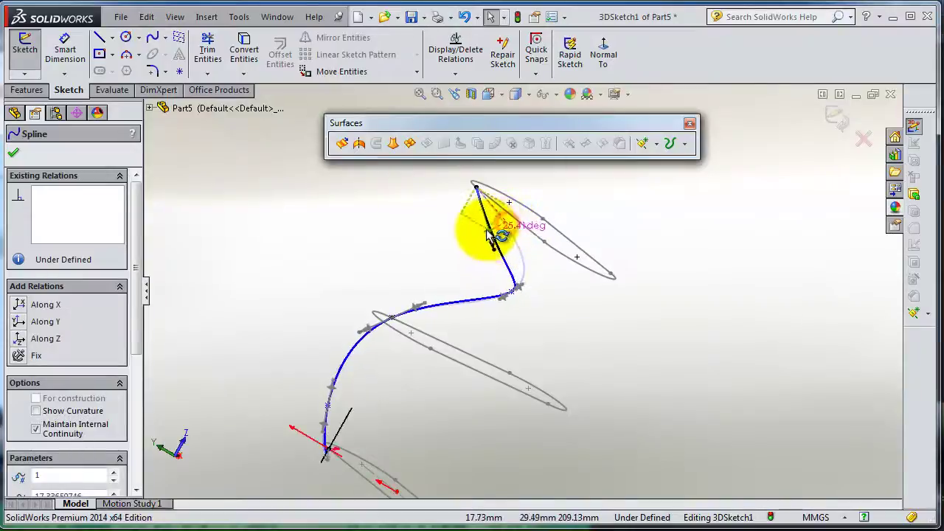
- Reposition both free spline points, placing the lower one at about X -36.3, Y 42.7, Z 45.9 mm, and exit the 3D sketch
left_click_drag(514, 295, 460, 312)
middle_click_drag(459, 312, 362, 354)
left_click_drag(362, 354, 414, 369)
middle_click_drag(516, 376, 489, 327)
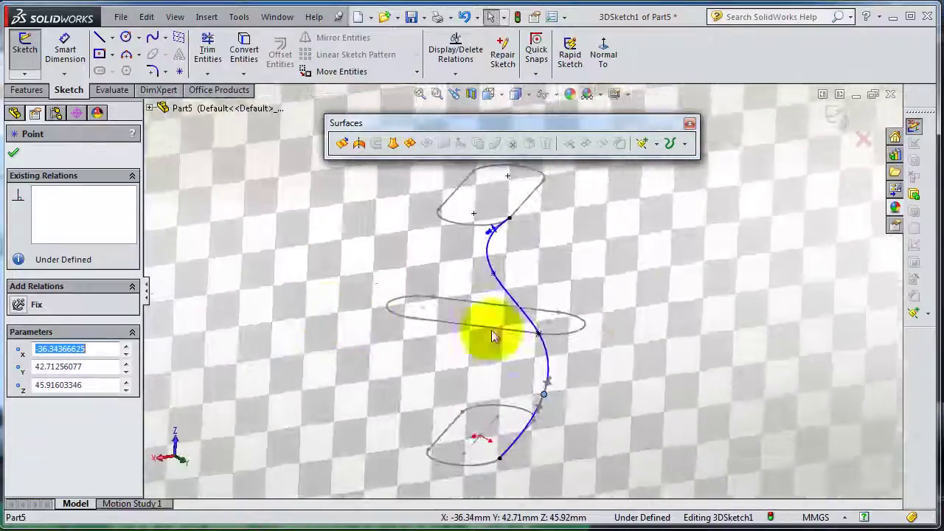
left_click(833, 118)
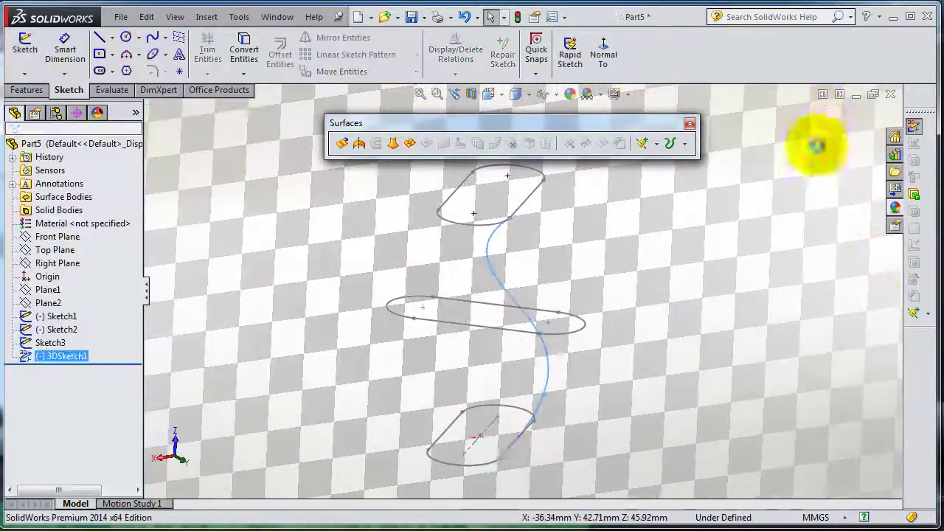
- Start a surface loft and set Sketch3, Sketch2 and Sketch1 as its profiles in place of the preselected 3D sketch
left_click(392, 145)
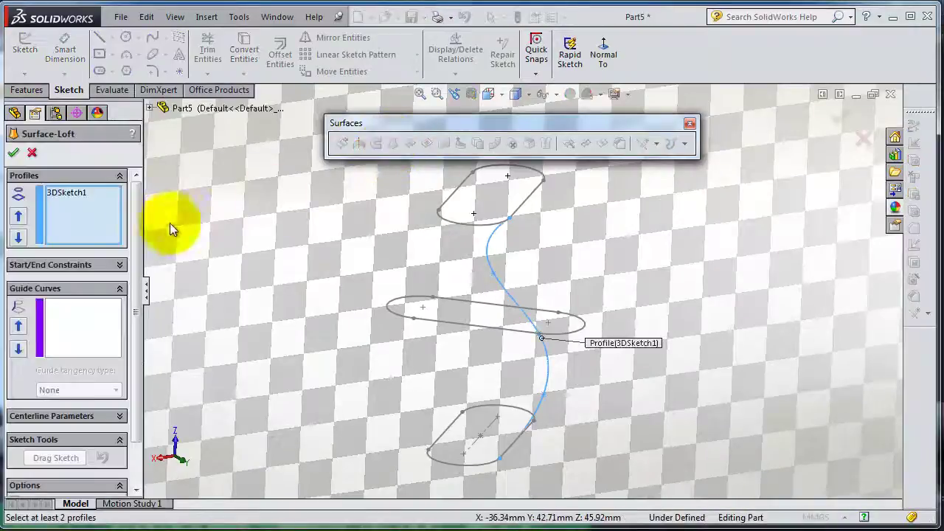
right_click(80, 197)
left_click(111, 205)
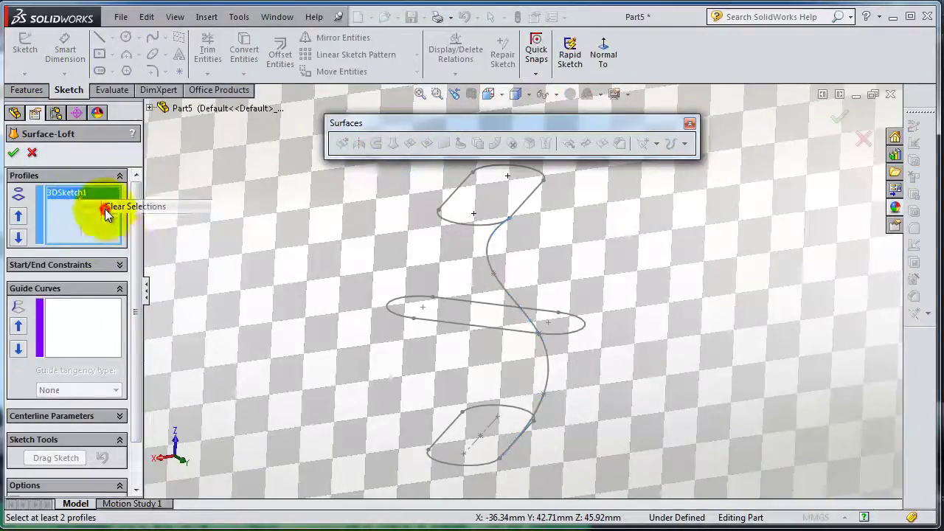
left_click(436, 211)
left_click(433, 298)
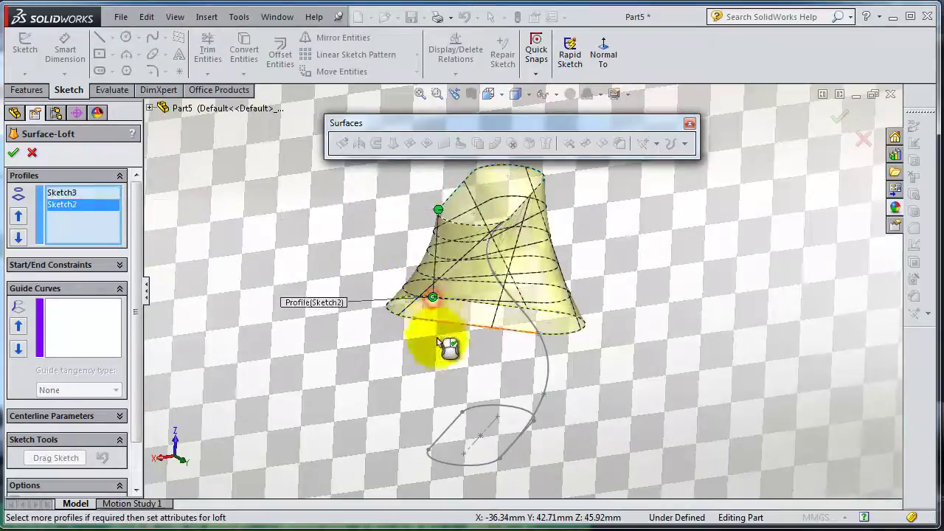
left_click(461, 411)
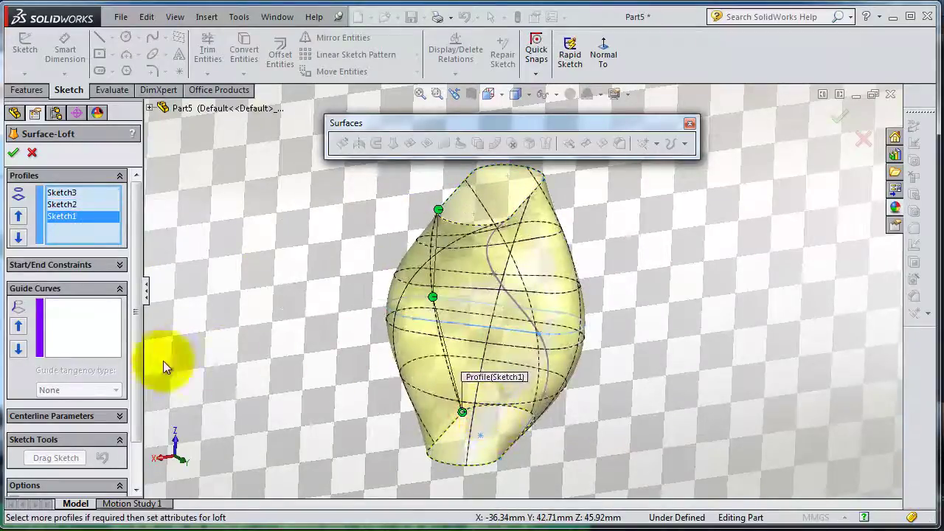
- Add the 3D spline sketch as the loft's guide curve and create the lofted surface
left_click(105, 341)
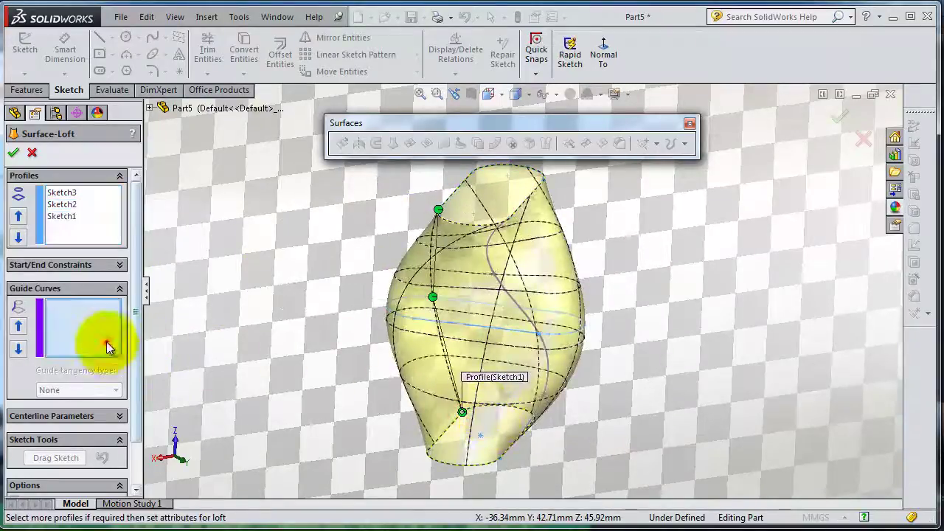
left_click(528, 325)
middle_click_drag(649, 290, 249, 411)
scroll(405, 334, "down", 3)
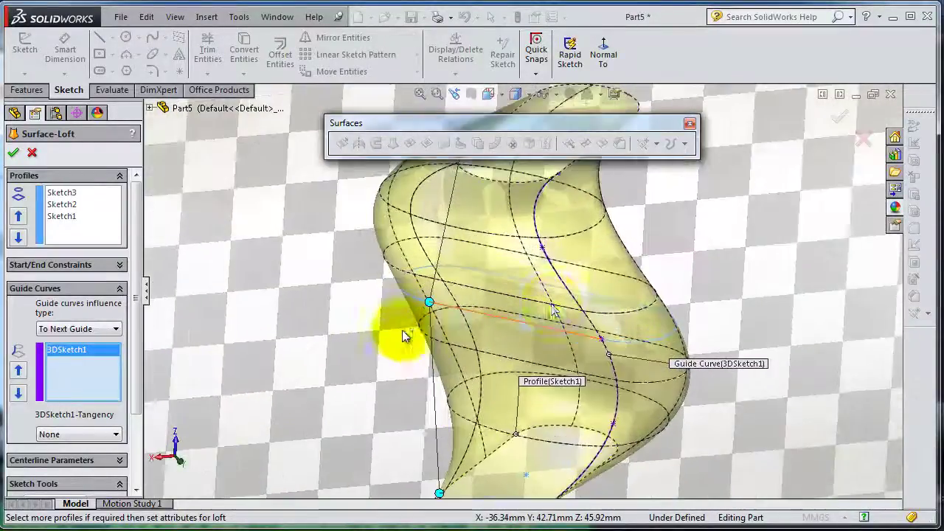
middle_click_drag(579, 308, 552, 312)
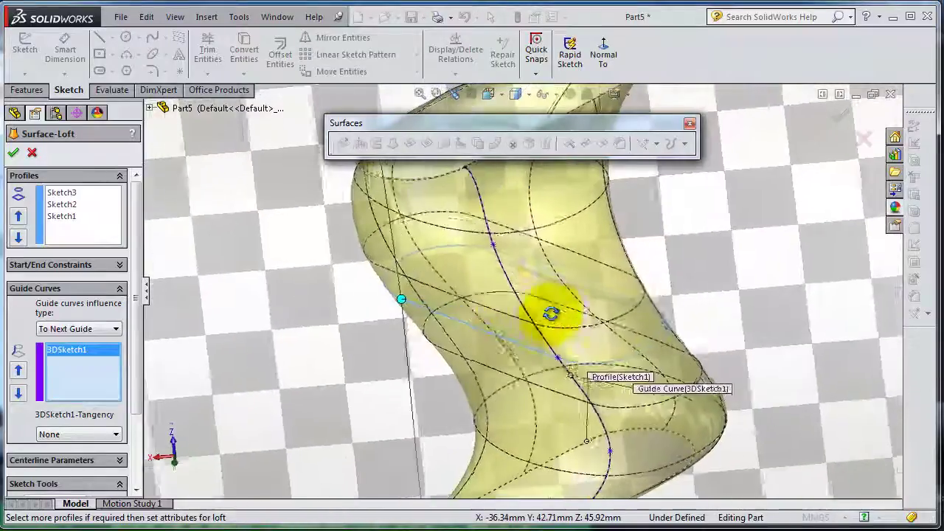
left_click(12, 154)
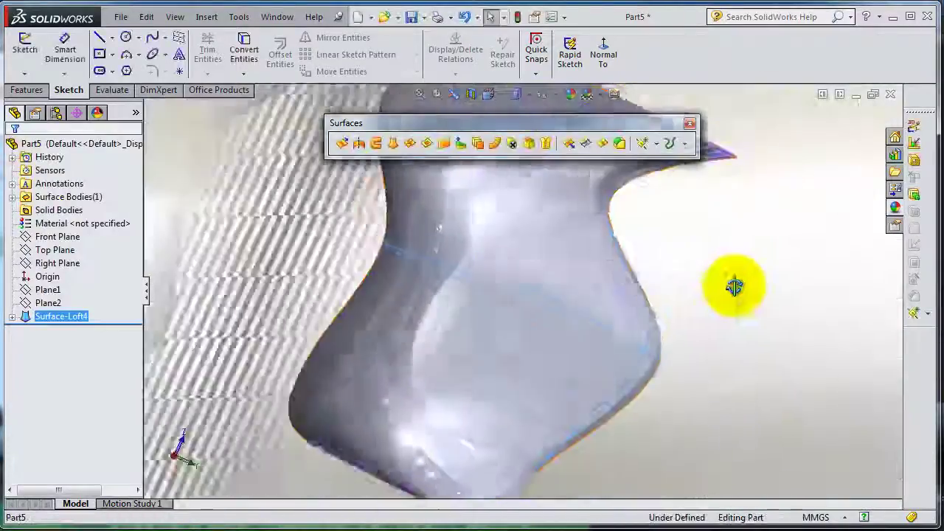